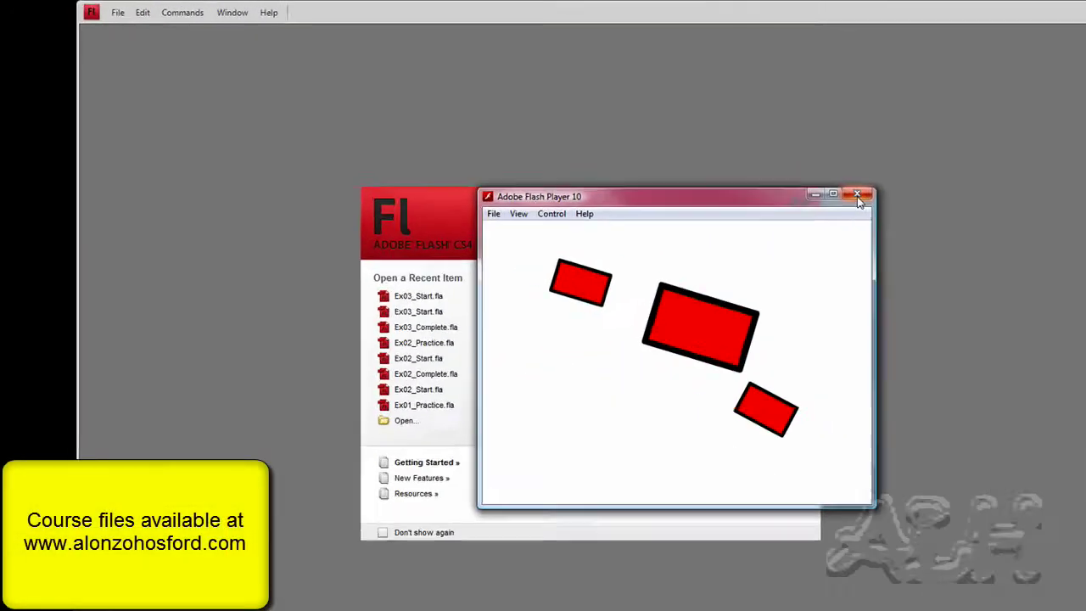
- Close the finished-movie preview and open Ex03_Start.fla
left_click(623, 139)
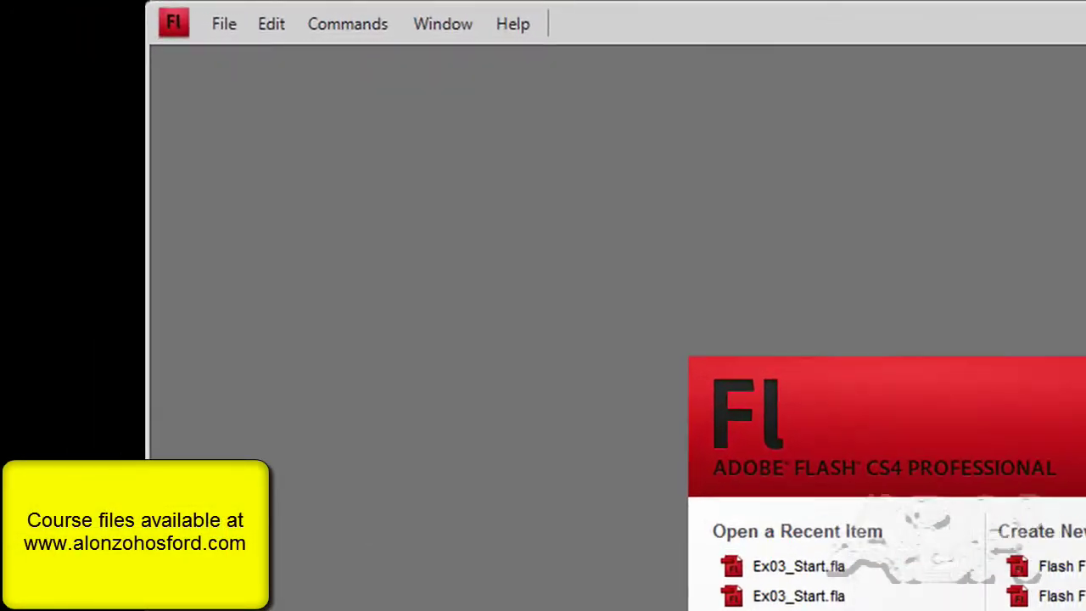
left_click(232, 33)
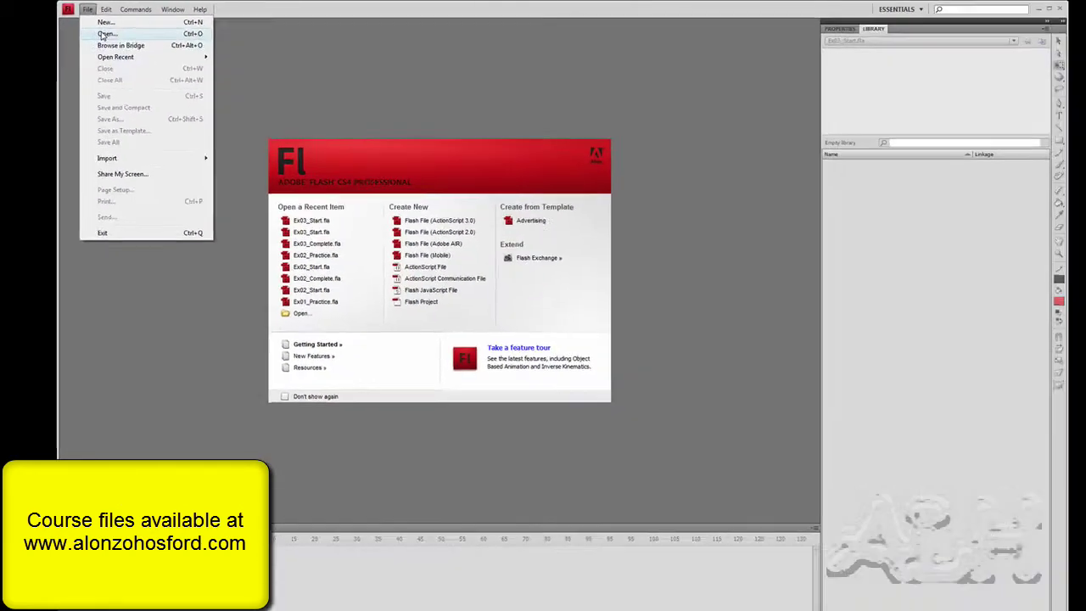
left_click(218, 73)
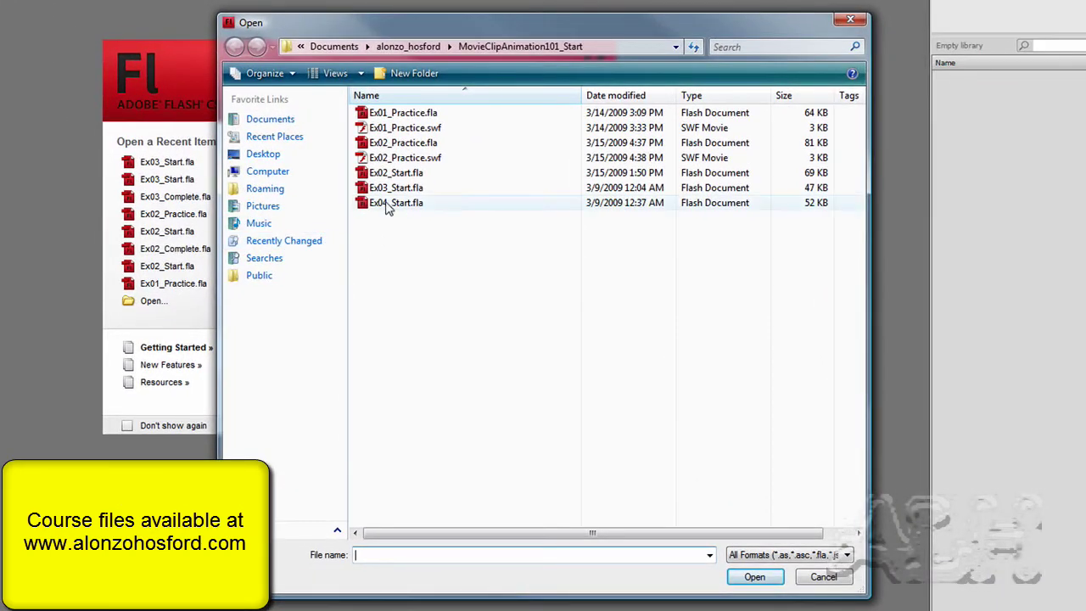
left_click(400, 199)
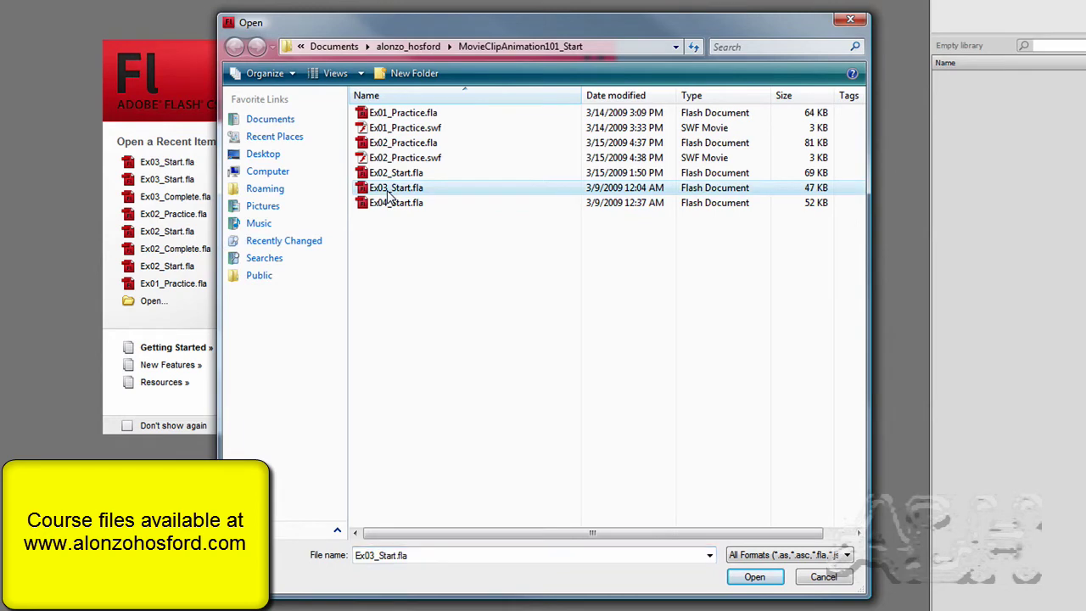
left_click(750, 577)
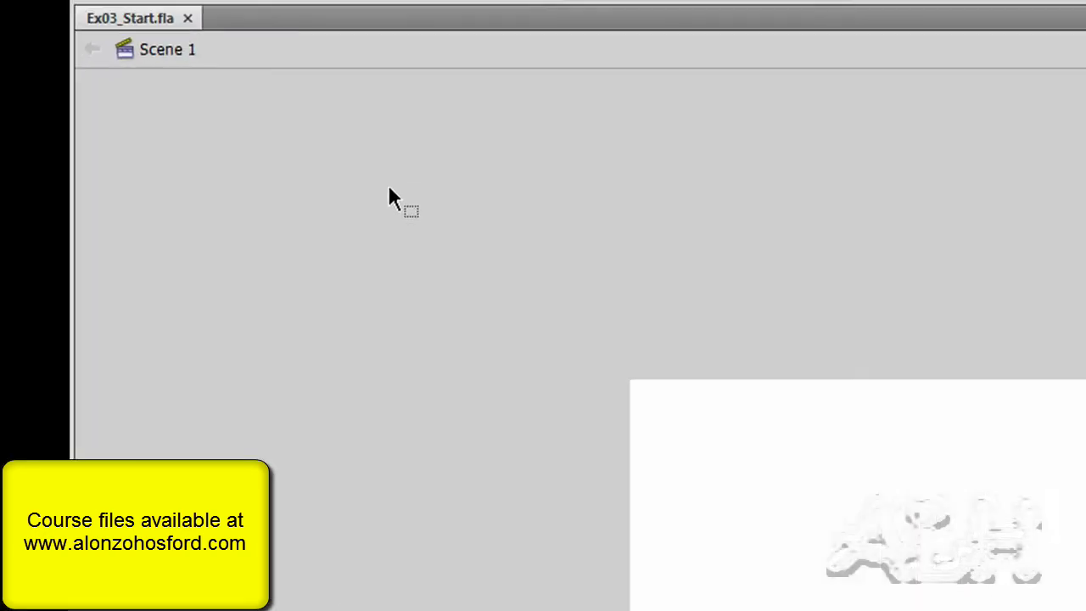
- Save a copy of the document as Ex03_Practice.fla
left_click(231, 27)
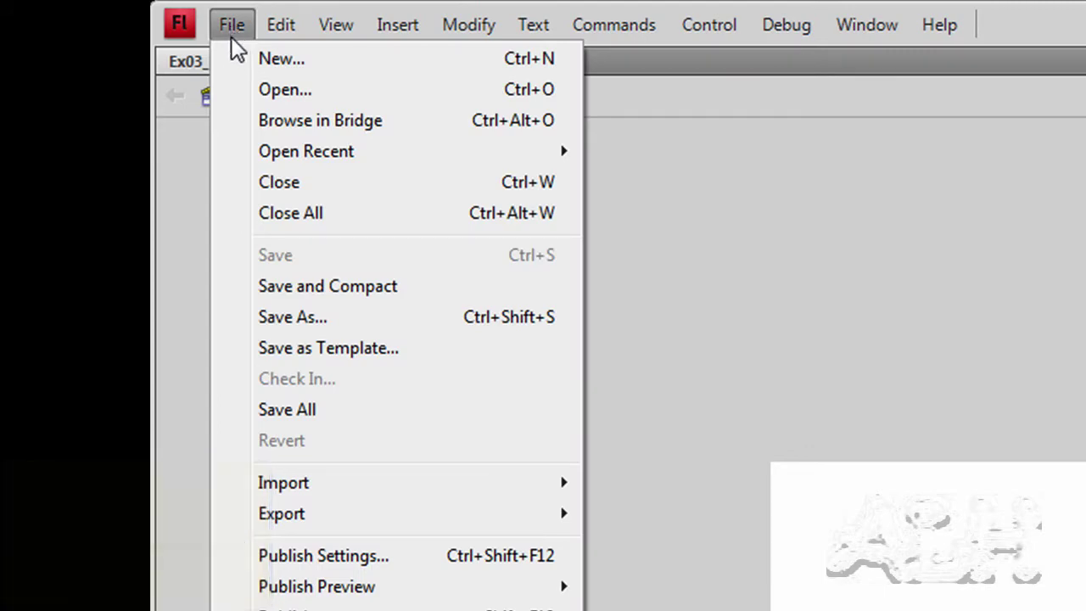
left_click(287, 315)
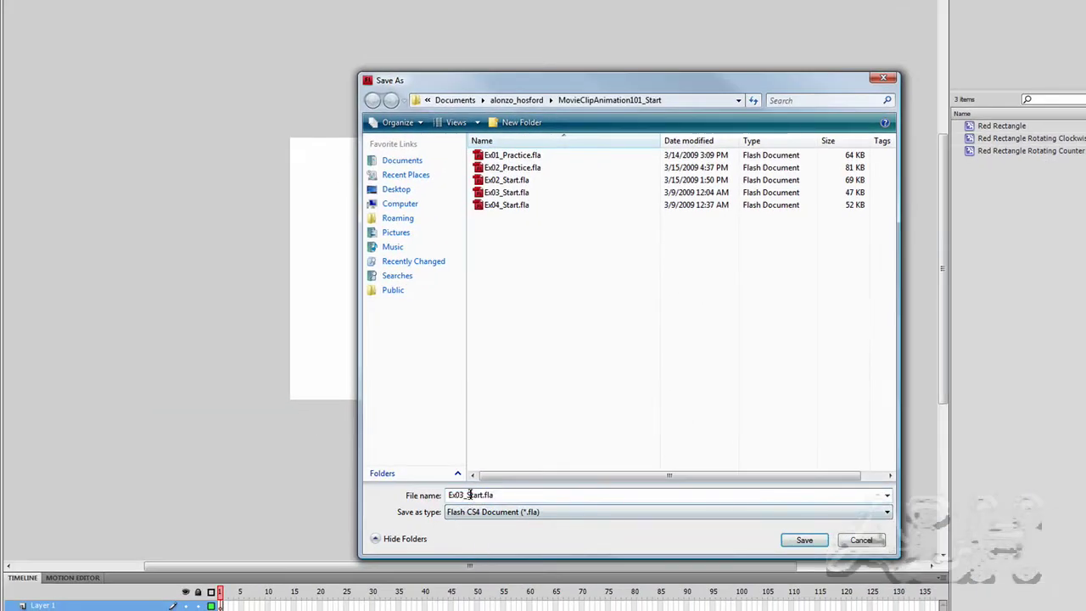
left_click_drag(466, 494, 483, 497)
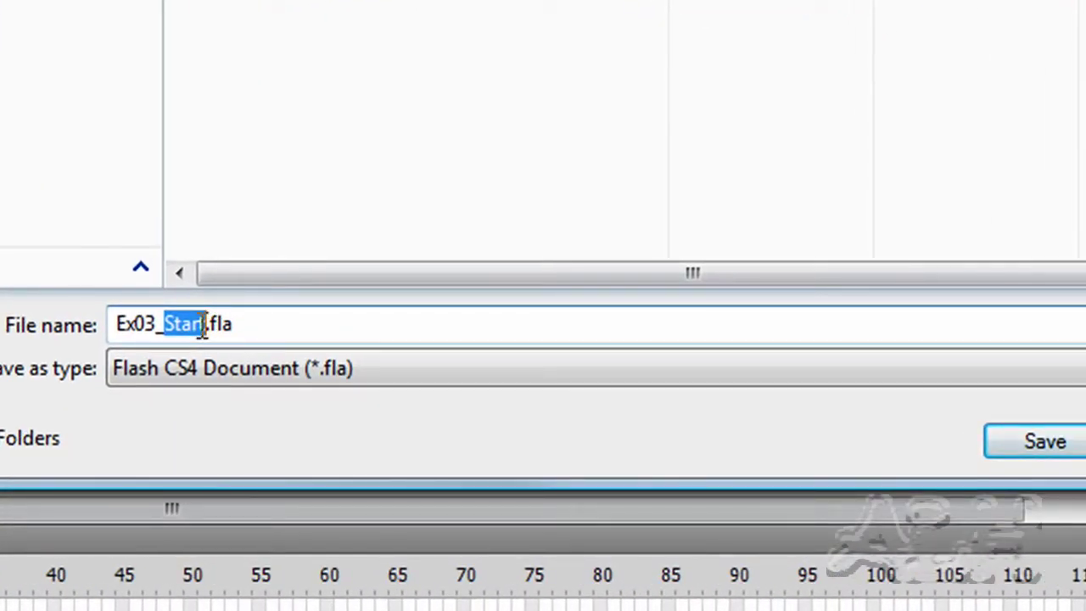
type("Practice")
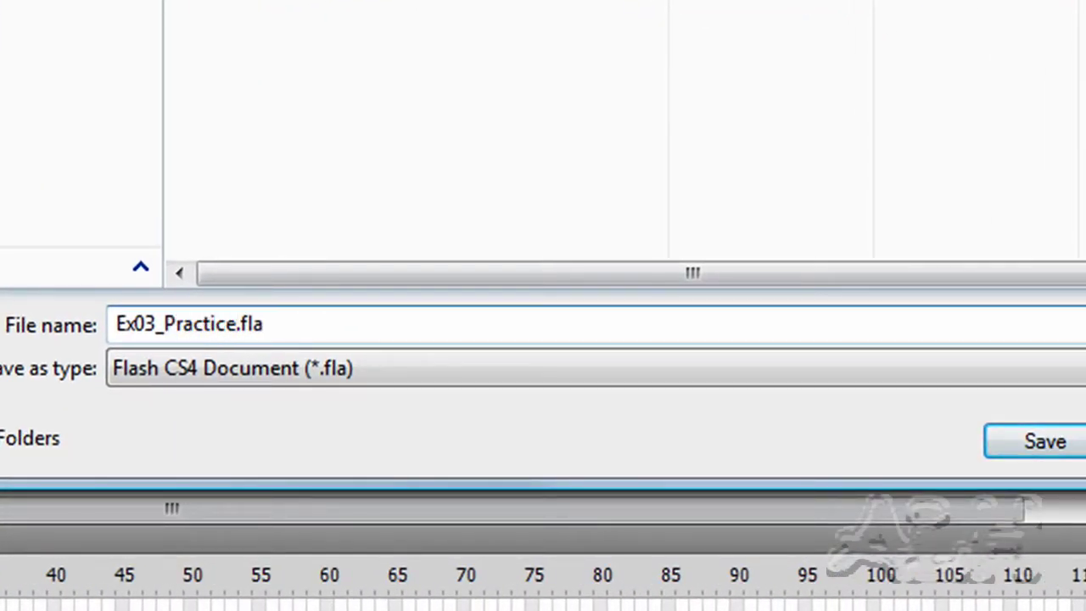
left_click(1028, 446)
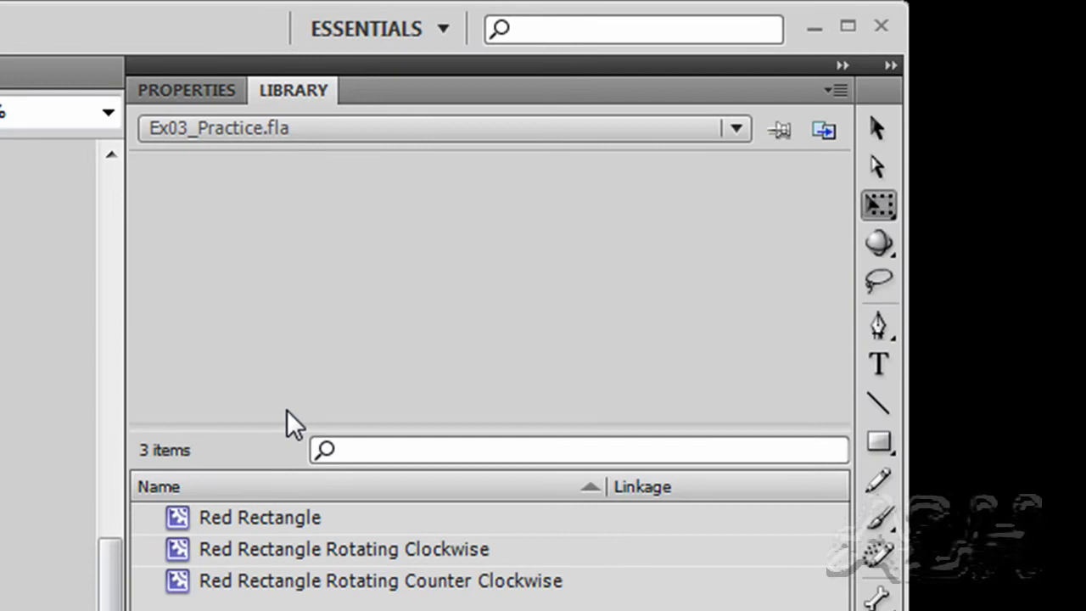
left_click(179, 526)
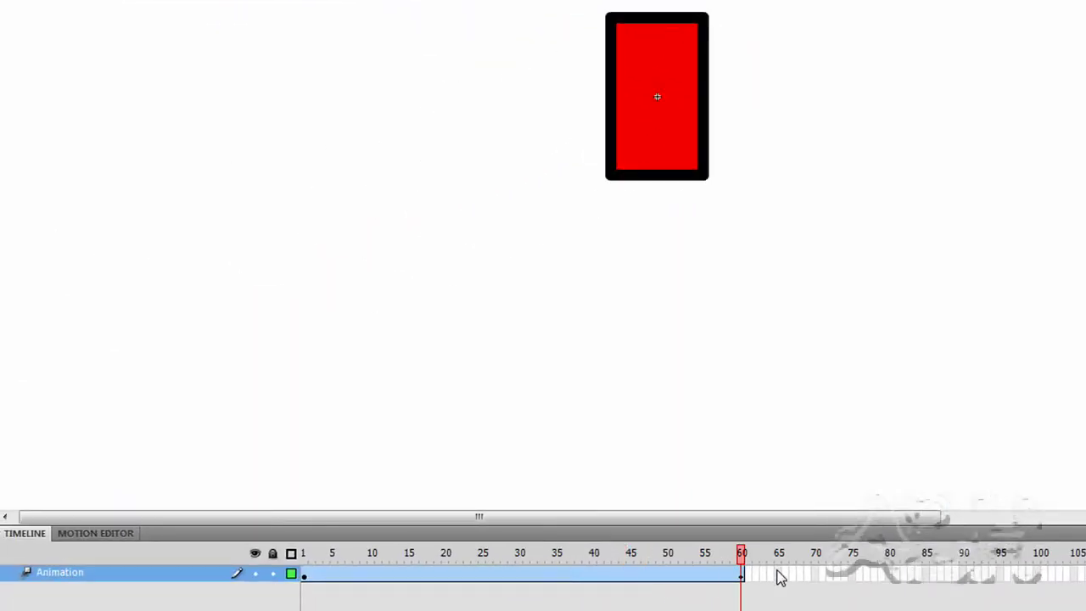
left_click_drag(775, 576, 294, 564)
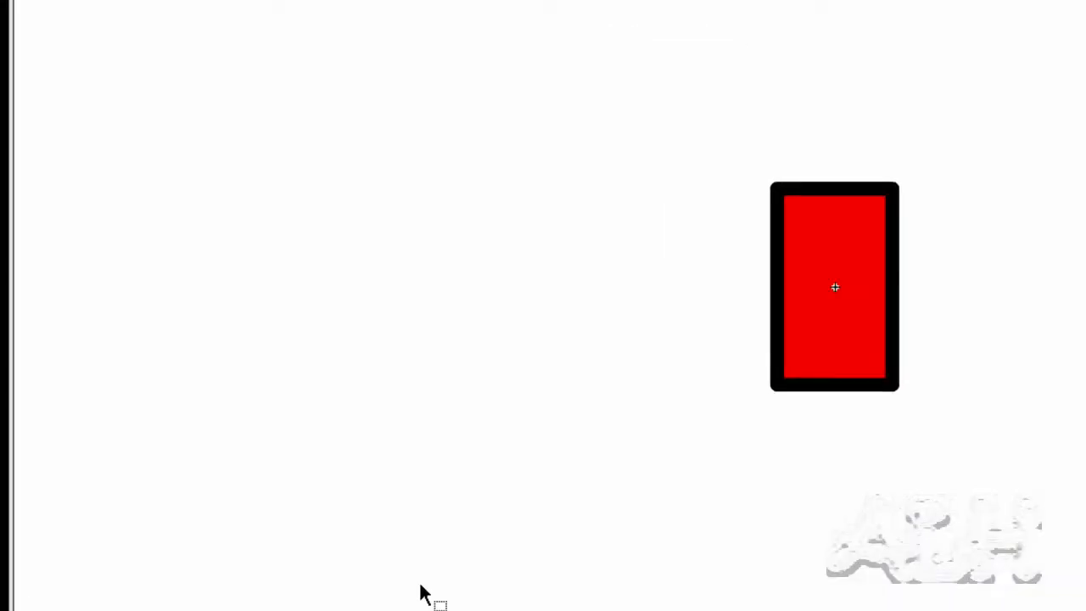
left_click(263, 159)
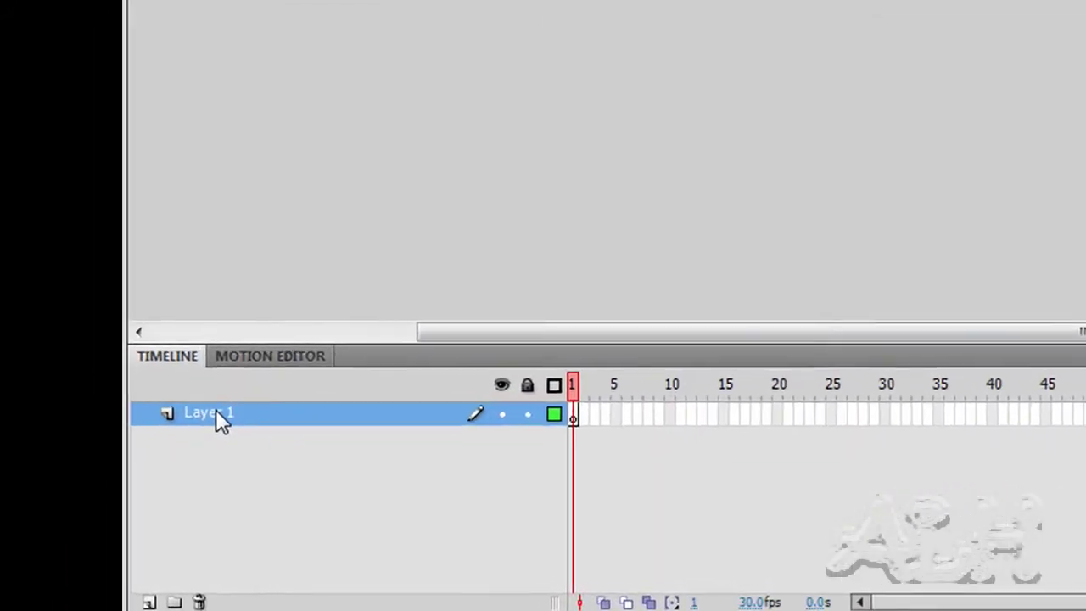
- Change the Layer 1 name in the Timeline to 'Clockwise Left To Right'
double_click(261, 369)
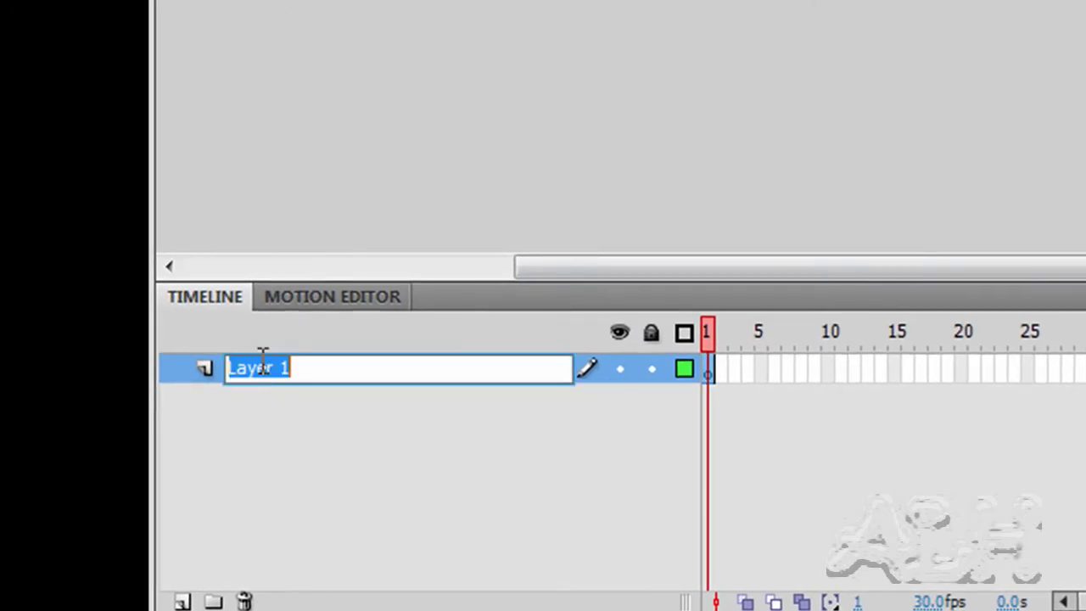
type("Clockwise Left To Right")
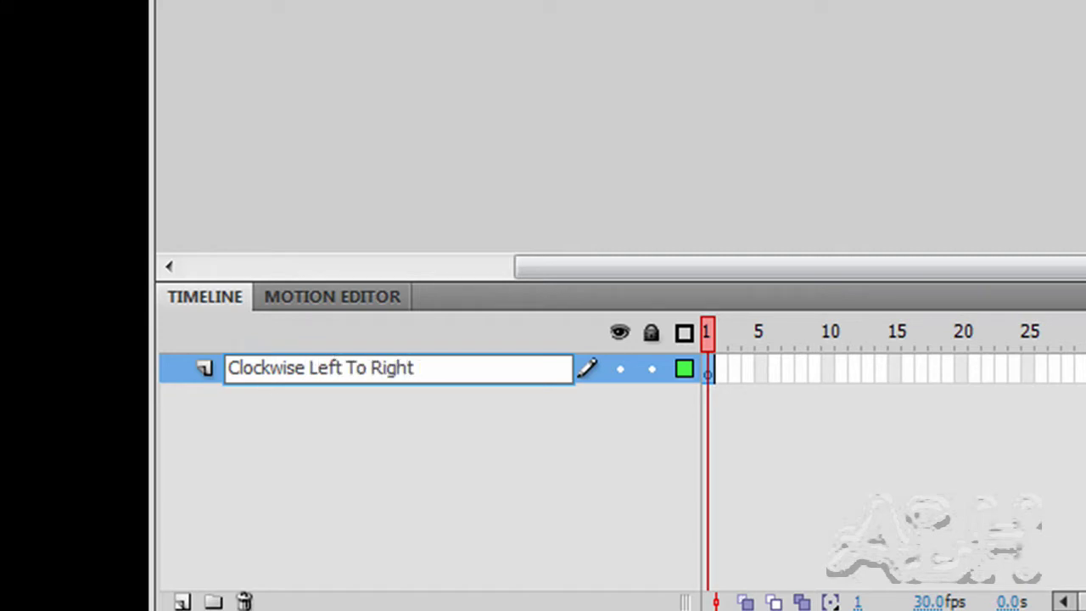
key("Return")
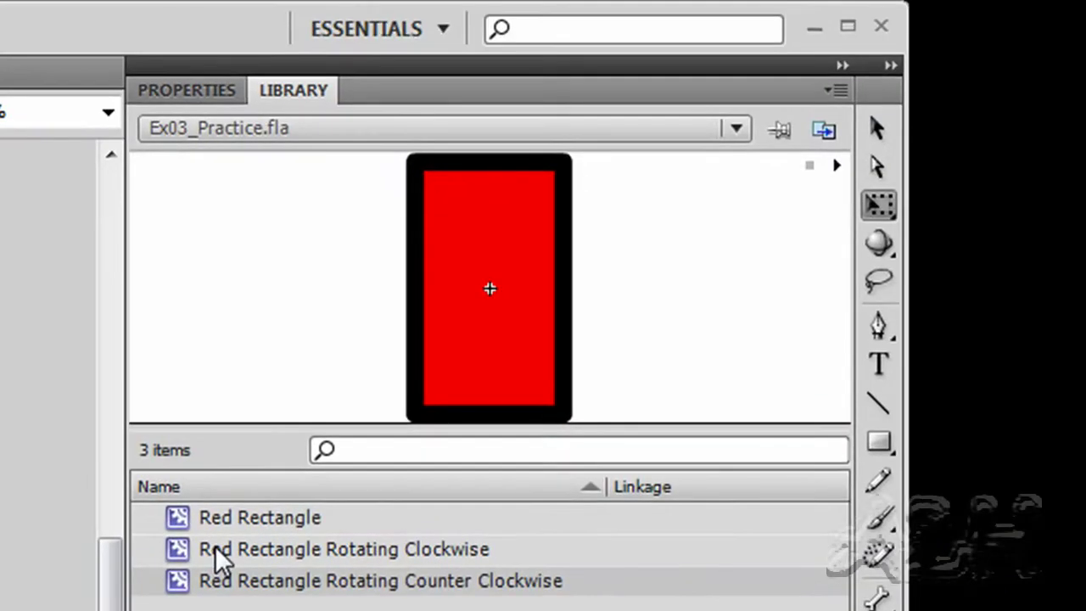
- Drag a Red Rectangle Rotating Clockwise instance from the Library onto the pasteboard left of the stage
left_click(215, 549)
left_click_drag(183, 547, 228, 297)
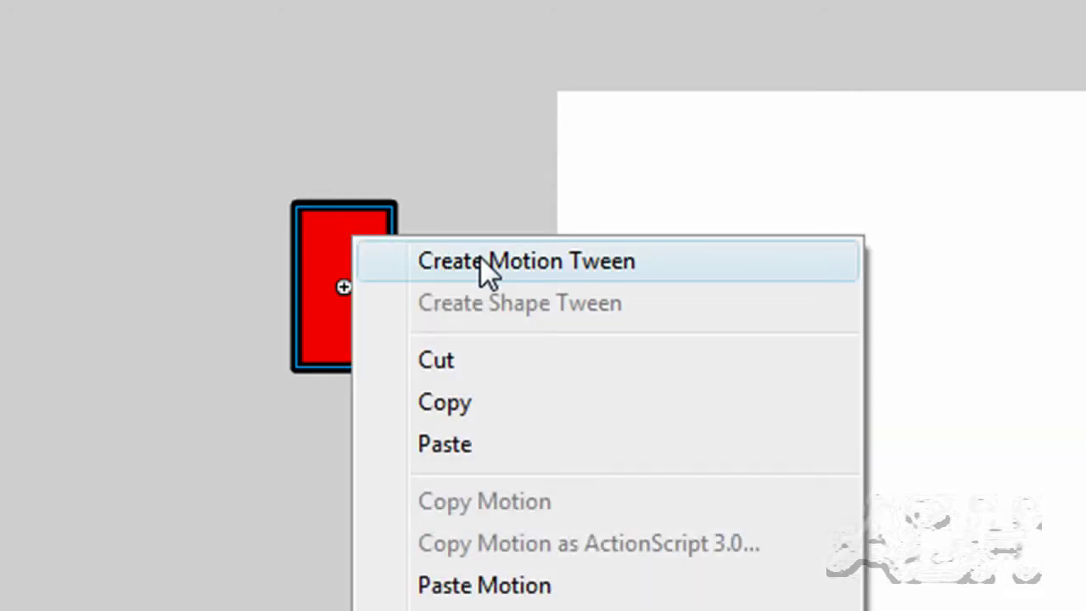
- Add a motion tween to the clockwise rectangle, extend the span, and move the rectangle off the stage's right edge
left_click(480, 257)
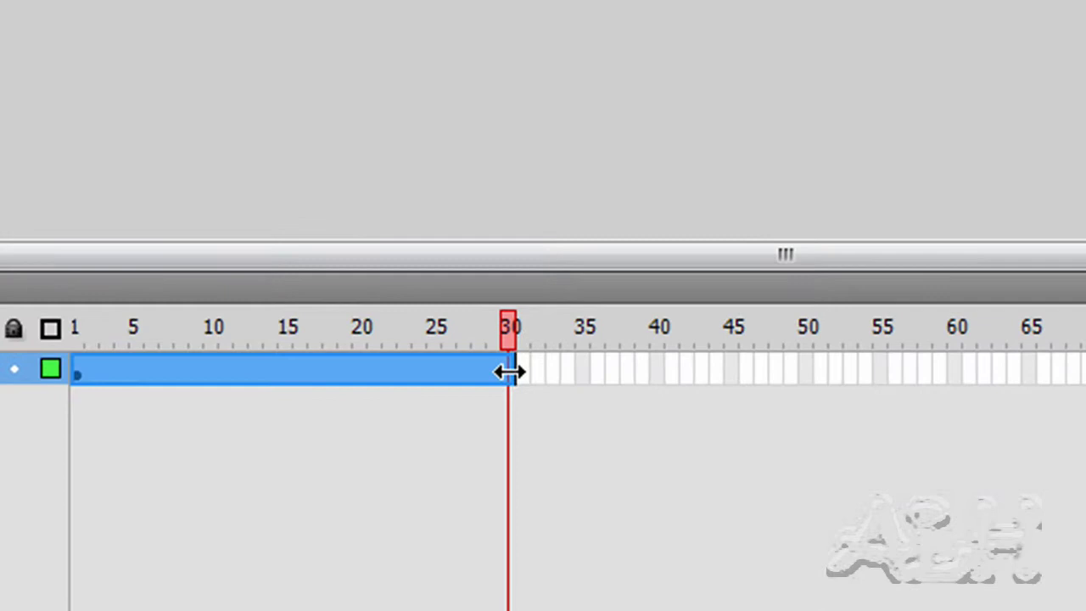
left_click_drag(404, 501, 601, 504)
left_click_drag(724, 372, 1043, 350)
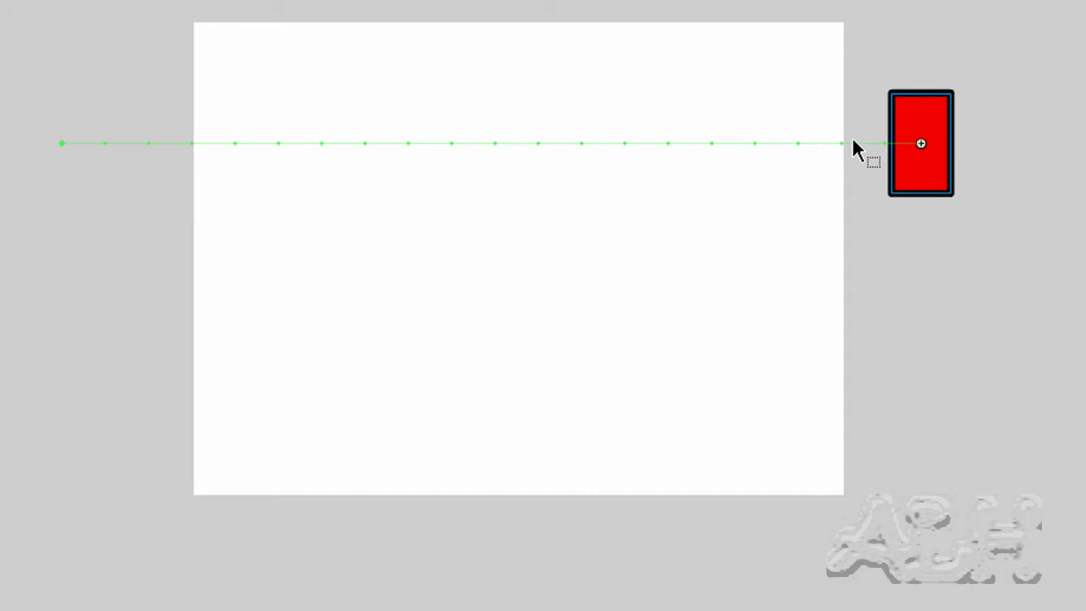
- Play the tween on the timeline, test it as Ex03_Practice.swf, then close the player
left_click(591, 341)
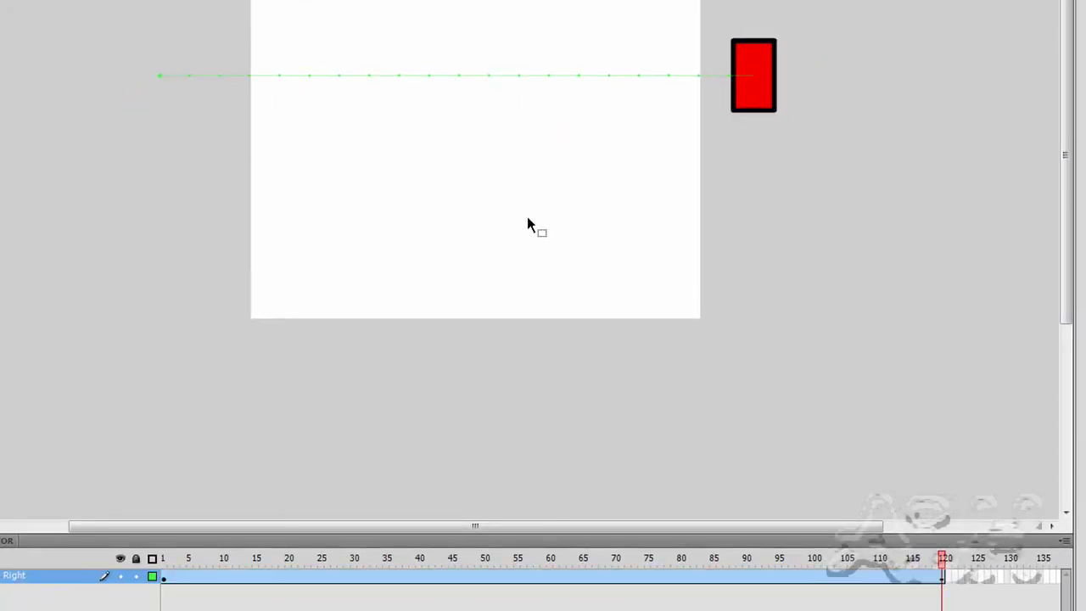
key("Return")
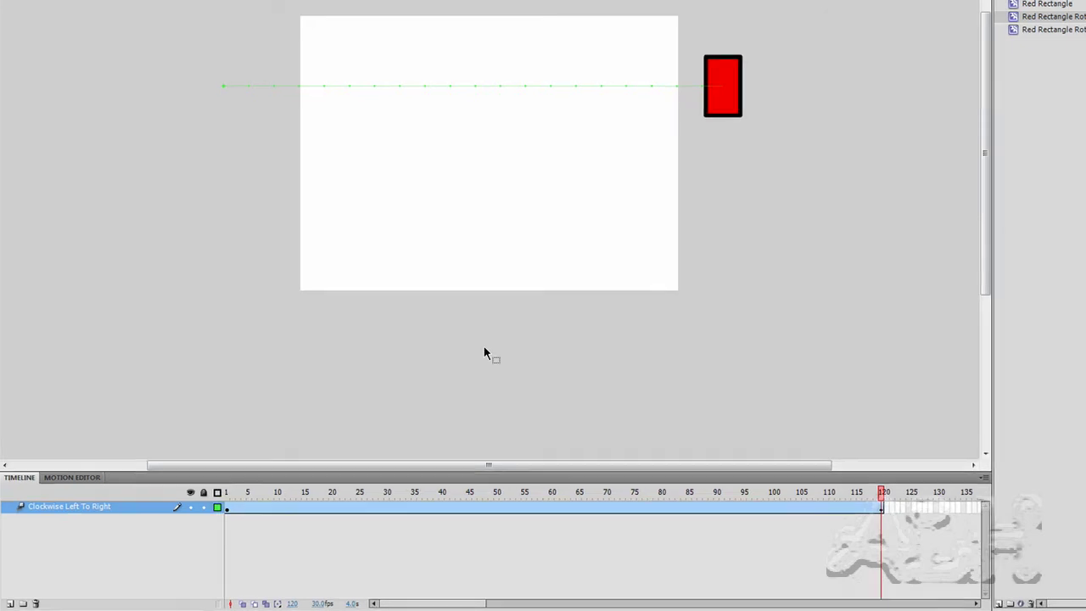
key("ctrl+Return")
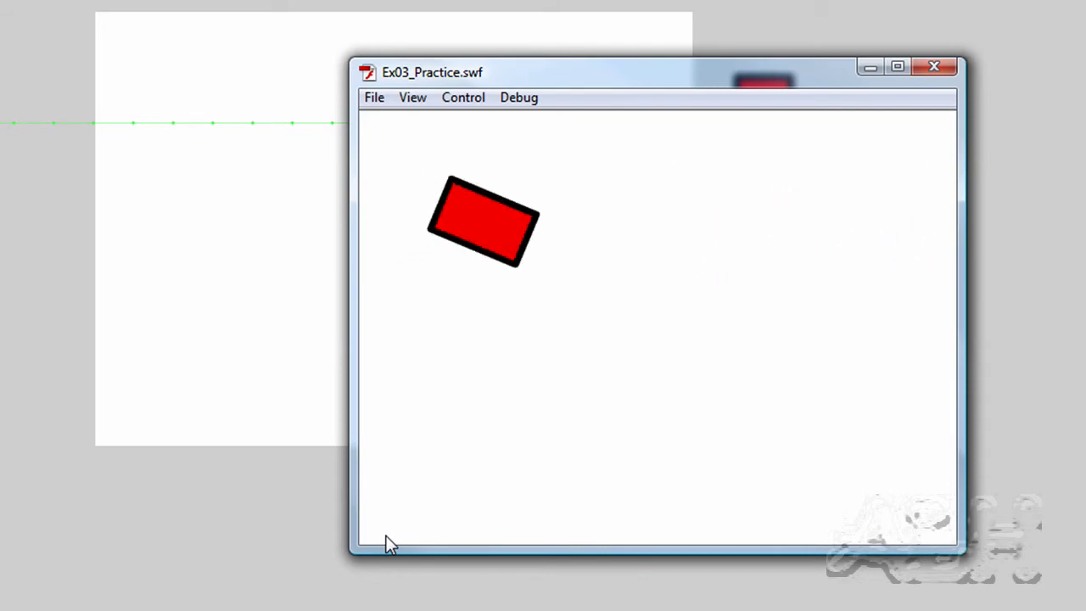
left_click(941, 66)
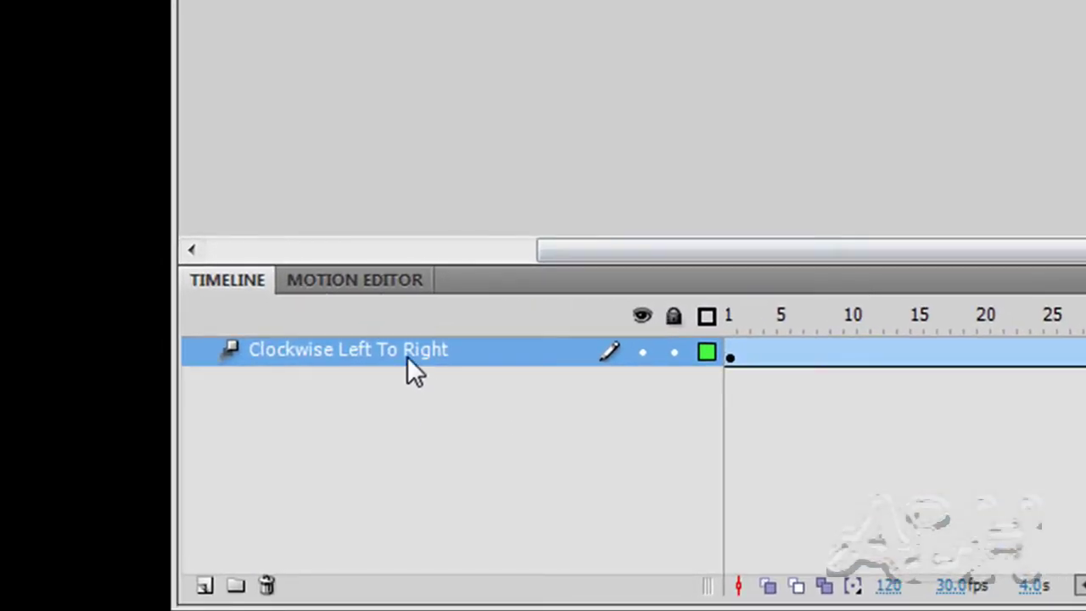
- Insert Layer 2 and rename it 'Counter Clockwise Right To Left'
left_click(204, 585)
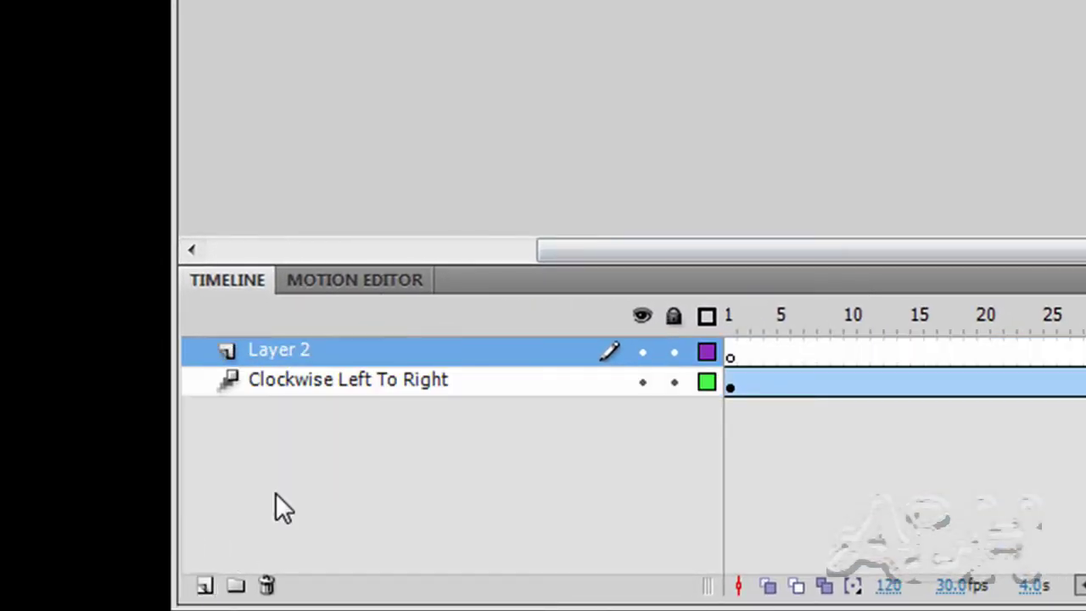
double_click(300, 347)
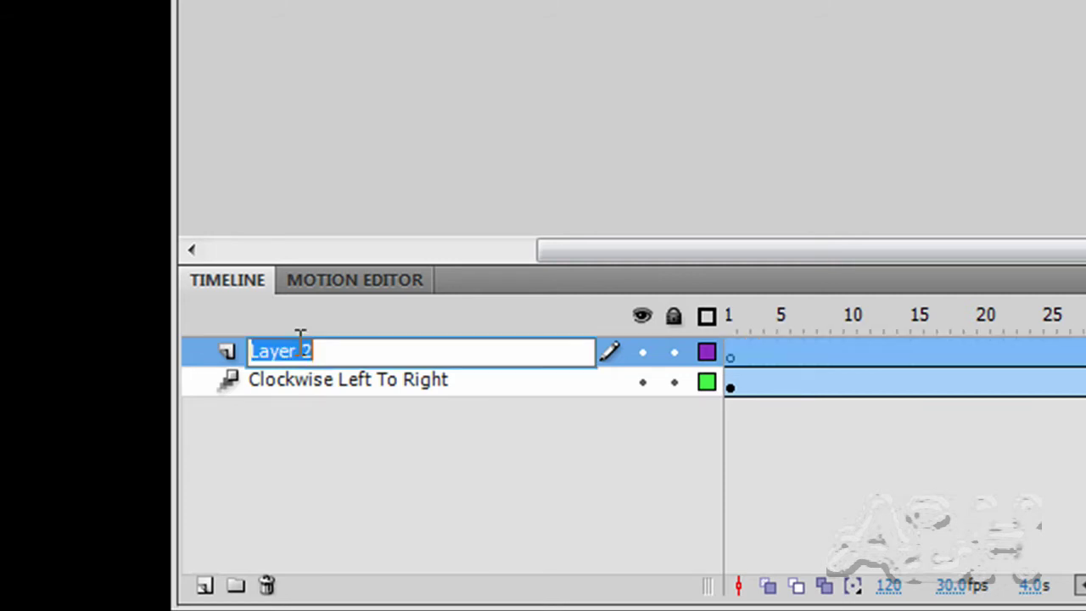
type("Counter")
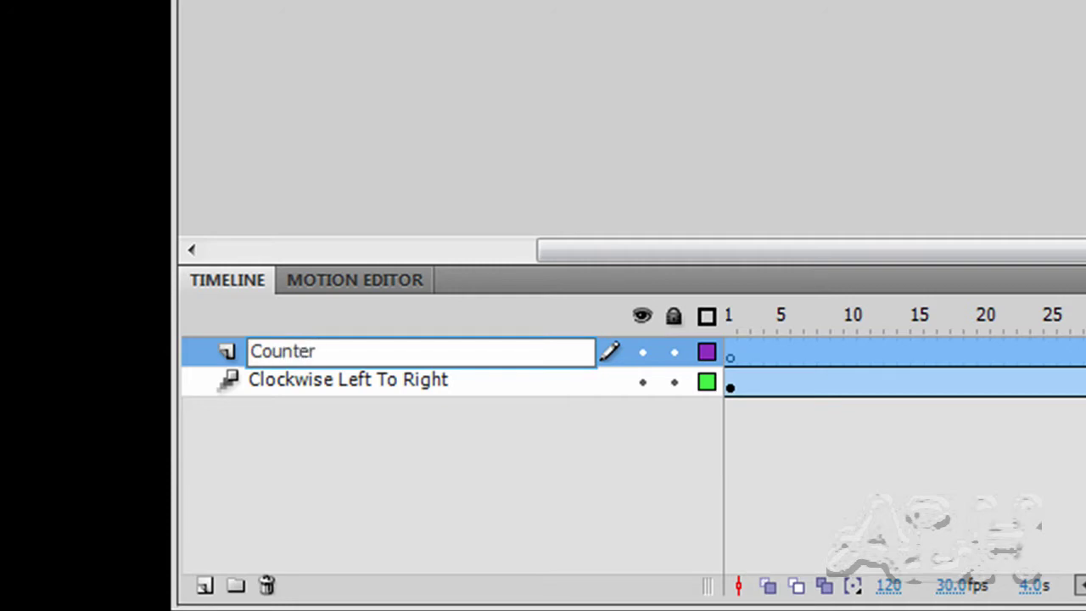
type(" Clockwis")
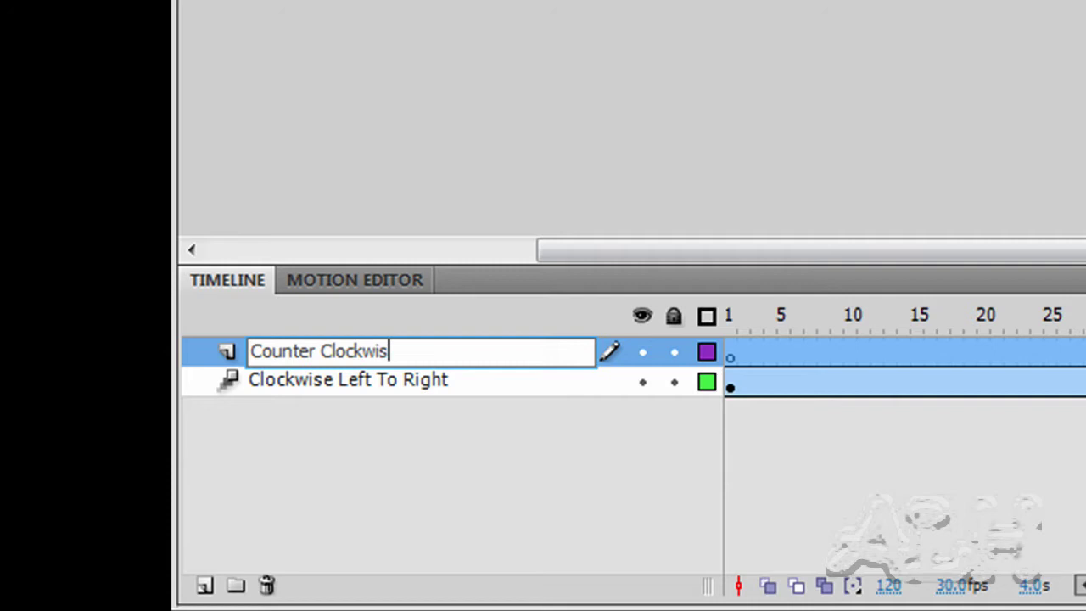
type("e Rigth")
type(" To Le")
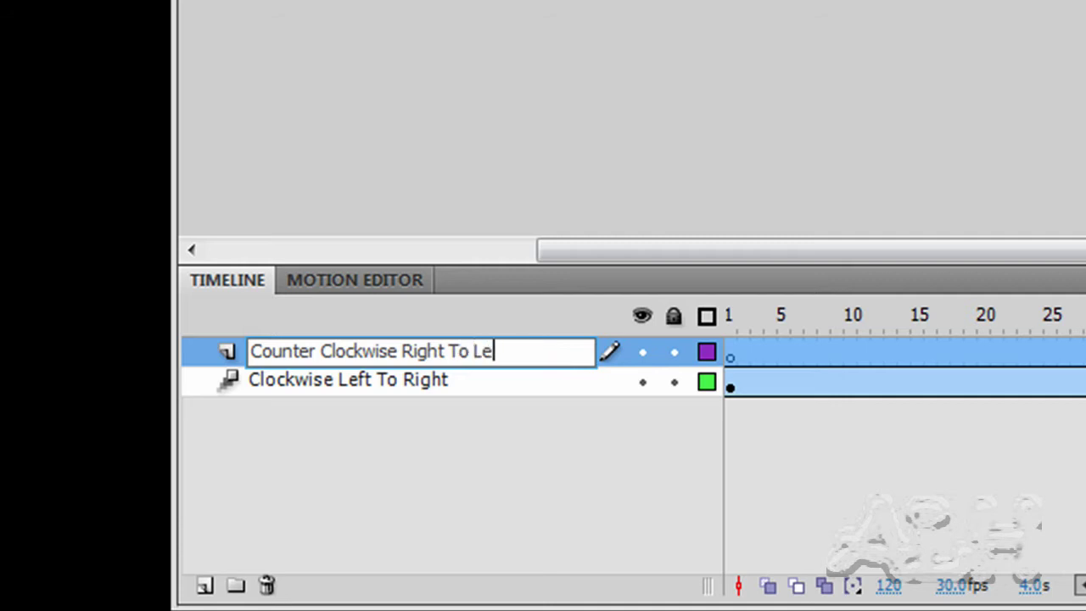
type("ft")
key("Return")
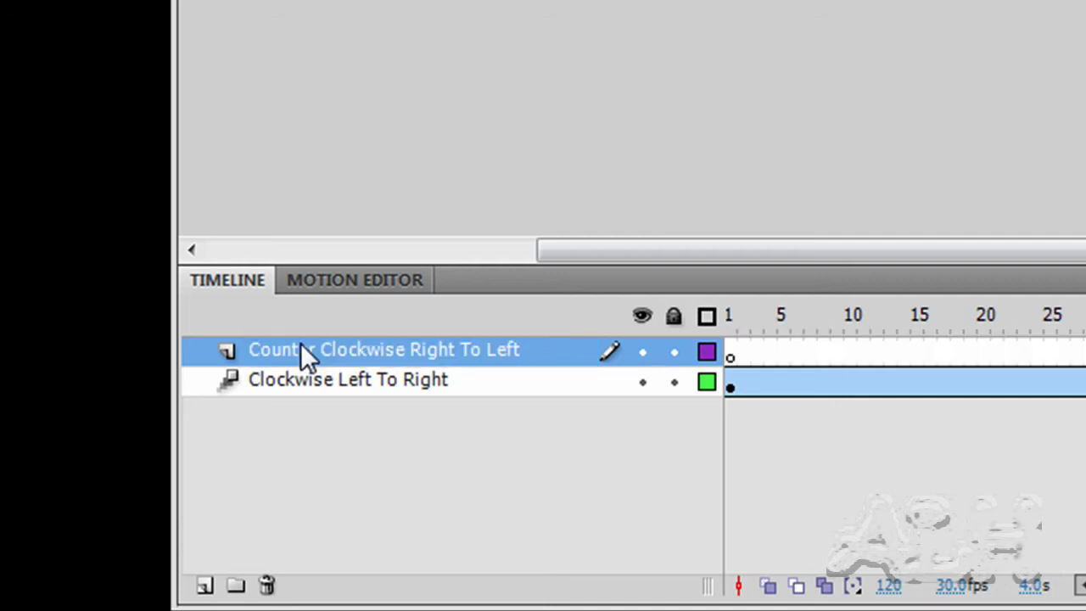
- On frame 1 of the top layer, place Red Rectangle Rotating Counter Clockwise right of the stage and show its transform handles
left_click(731, 356)
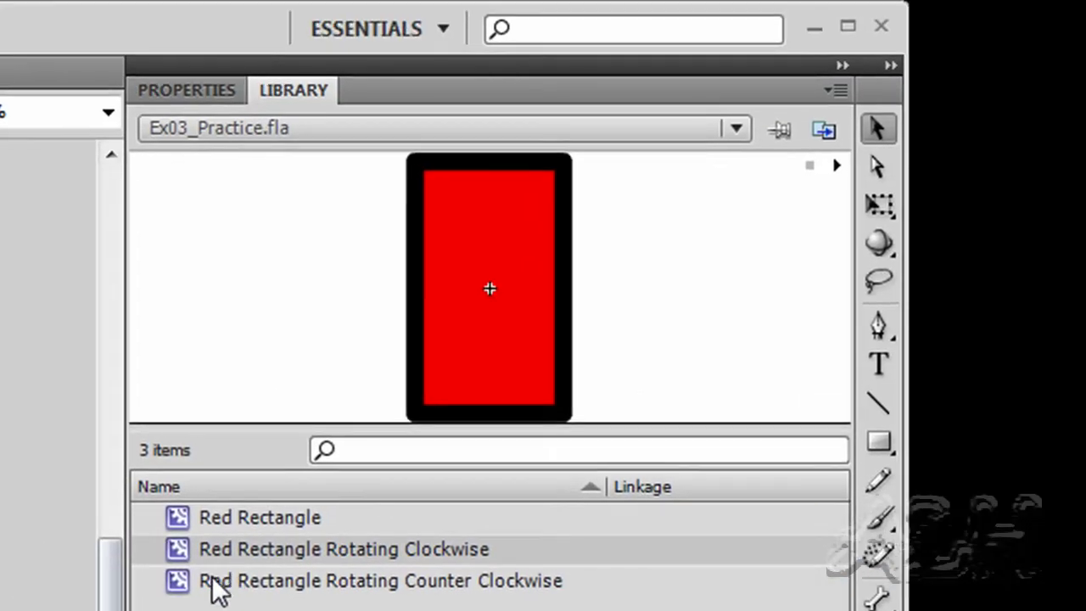
left_click(213, 580)
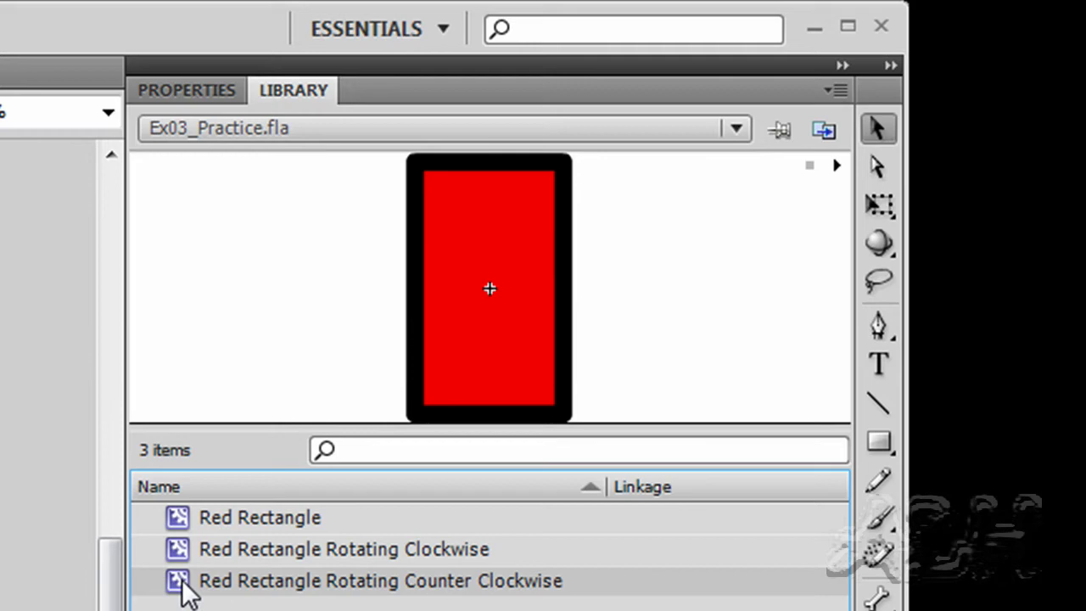
left_click_drag(182, 579, 312, 501)
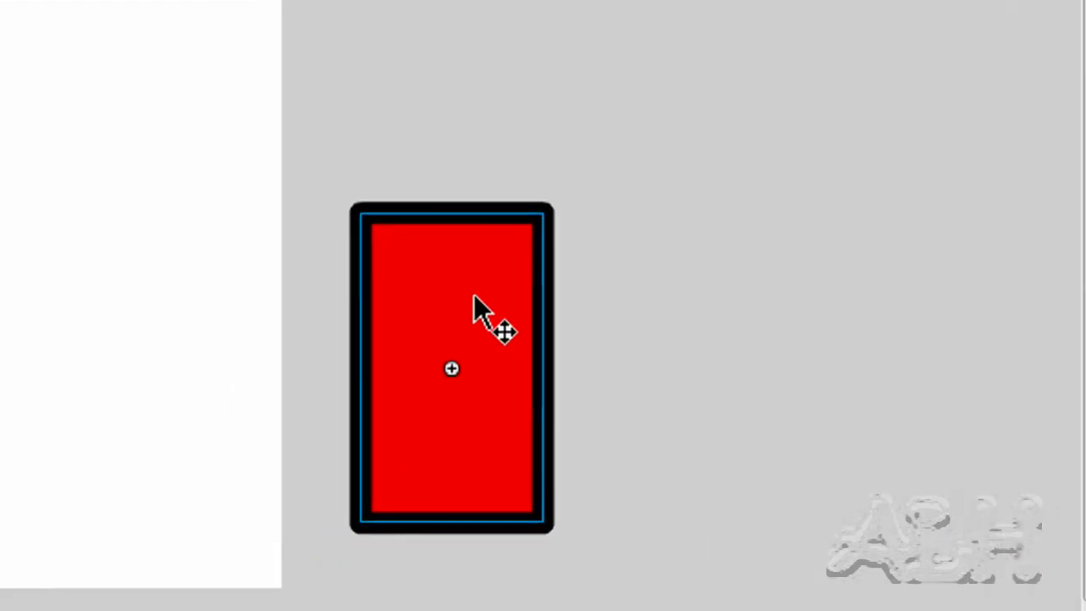
key("q")
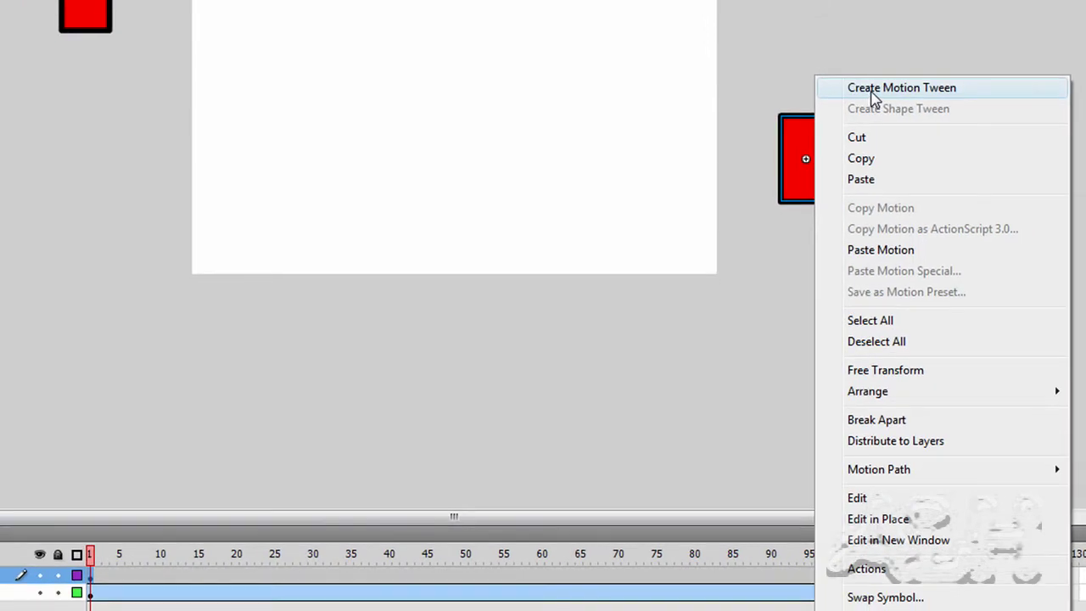
- Tween the counter-clockwise rectangle so at frame 120 it sits just left of the stage, then preview
left_click(869, 91)
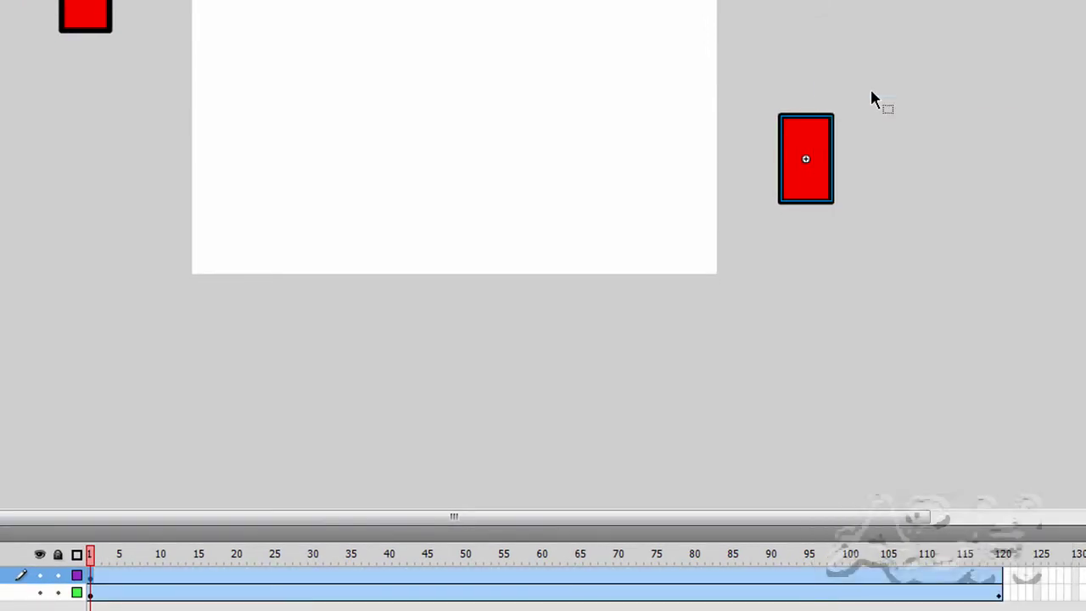
left_click(999, 581)
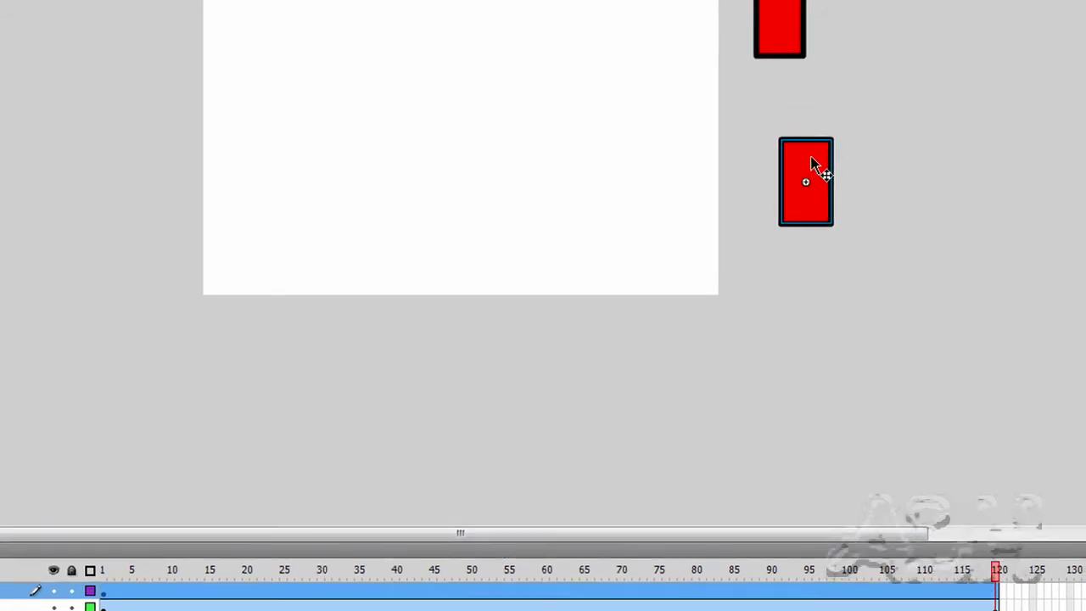
left_click_drag(815, 170, 648, 170)
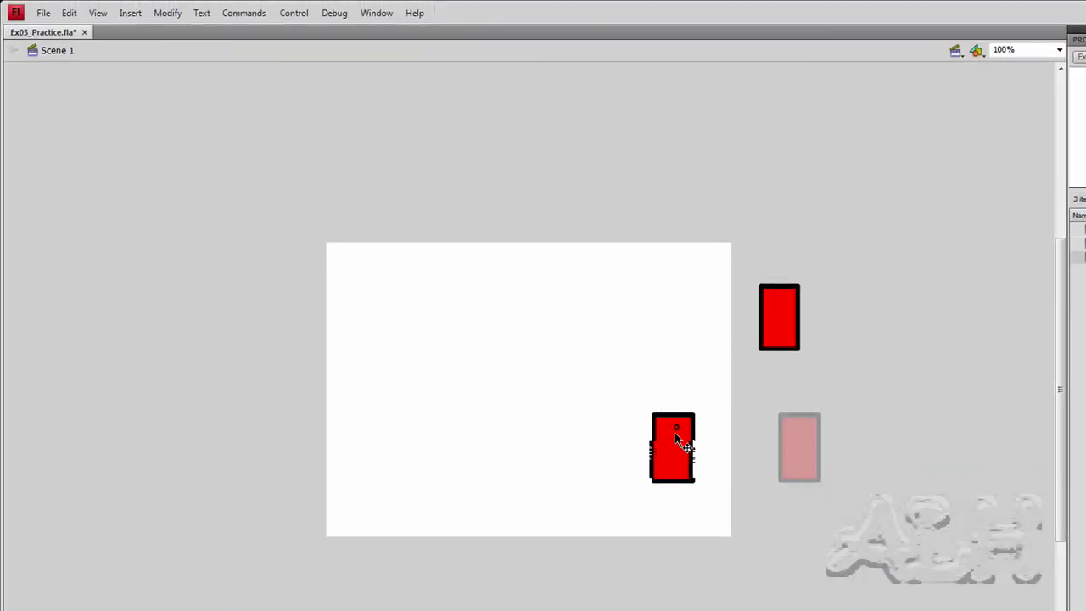
left_click_drag(676, 437, 268, 444)
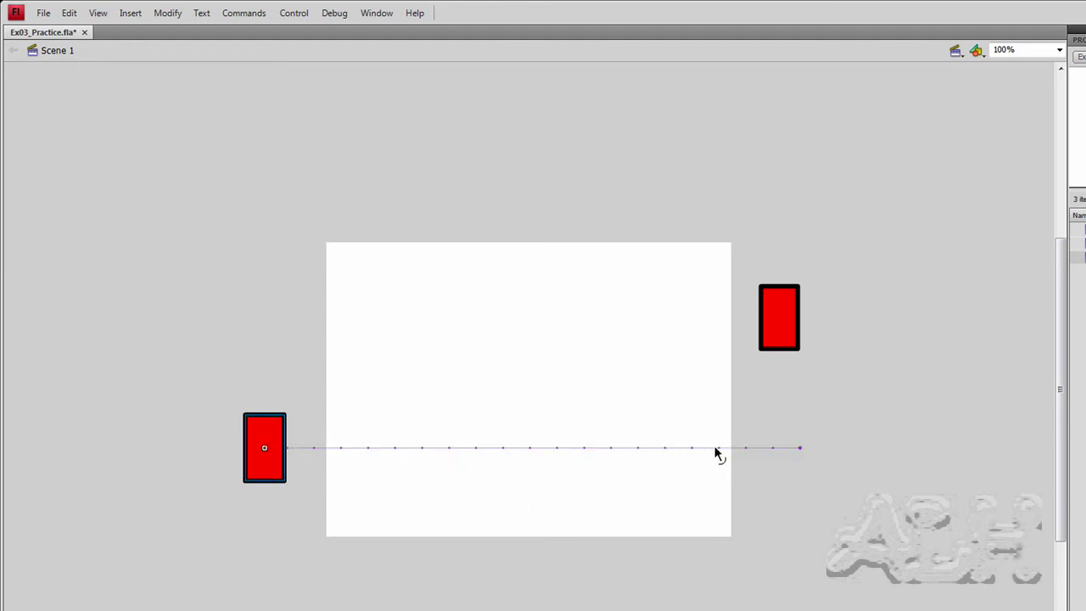
key("Return")
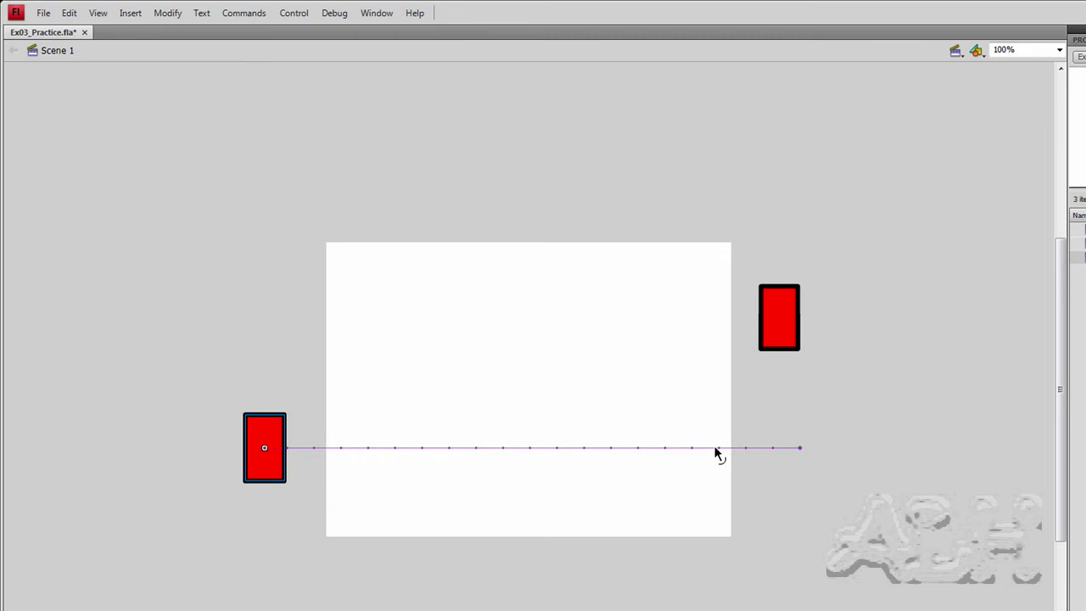
key("ctrl+Return")
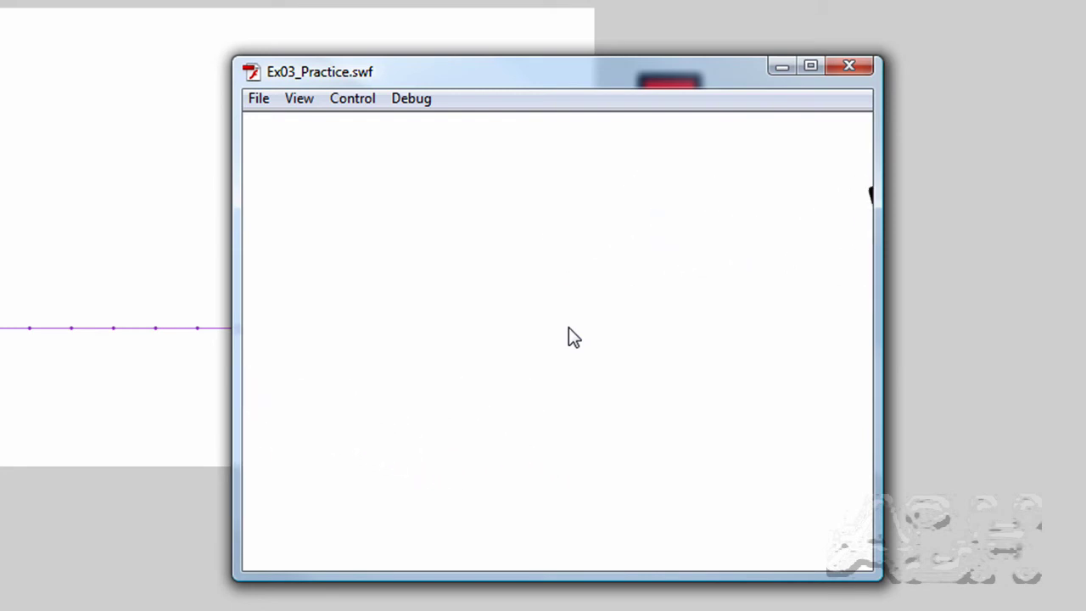
left_click(851, 66)
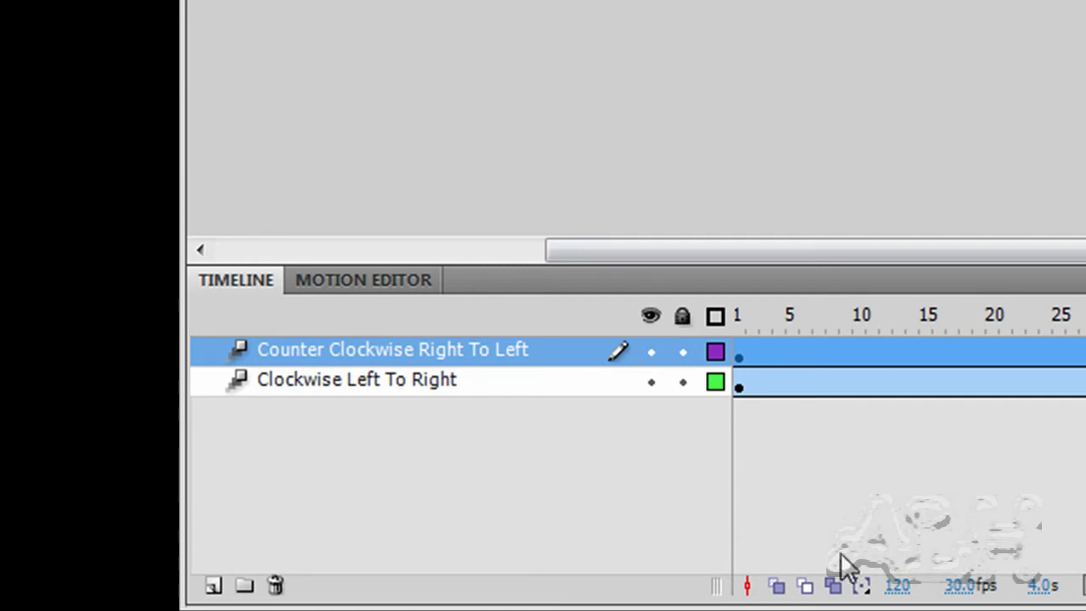
- Insert Layer 3 on top and rename it 'Counter CLockwise Top To Bottom'
left_click(213, 585)
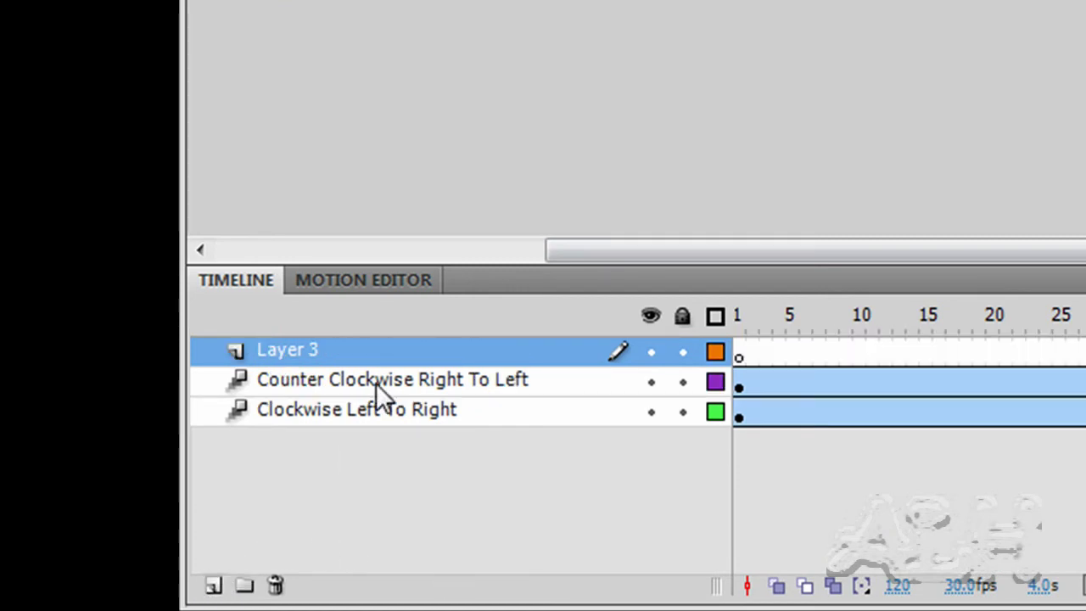
double_click(302, 350)
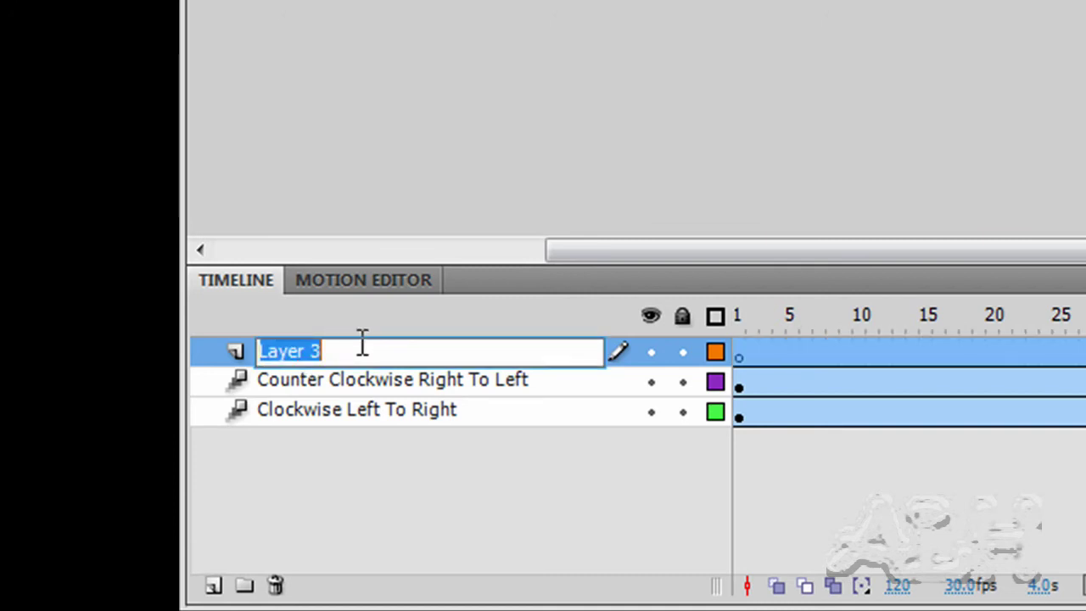
type("Counter")
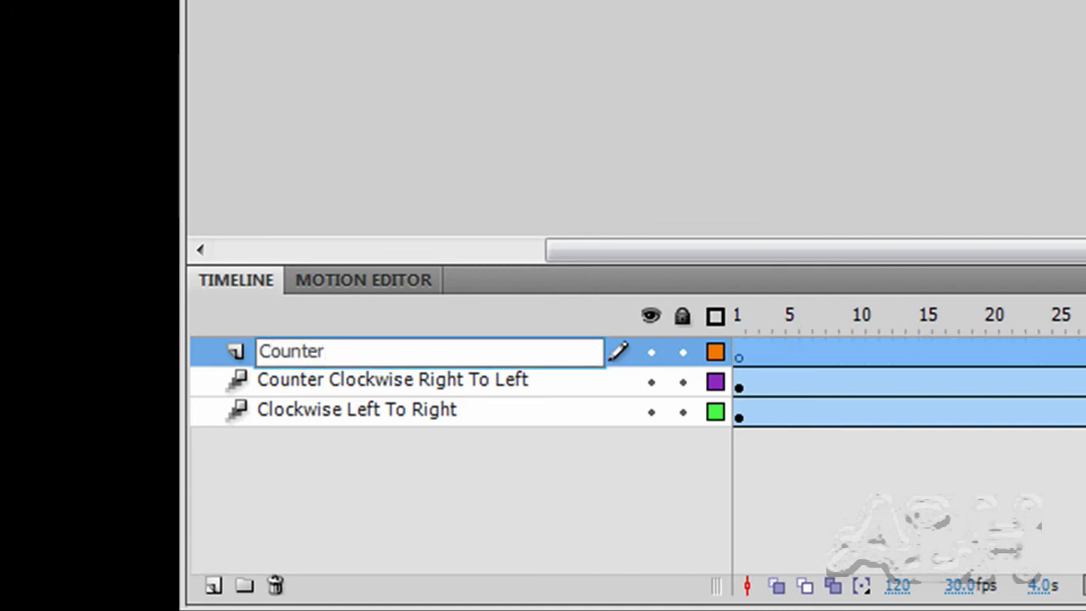
type(" CLockWis")
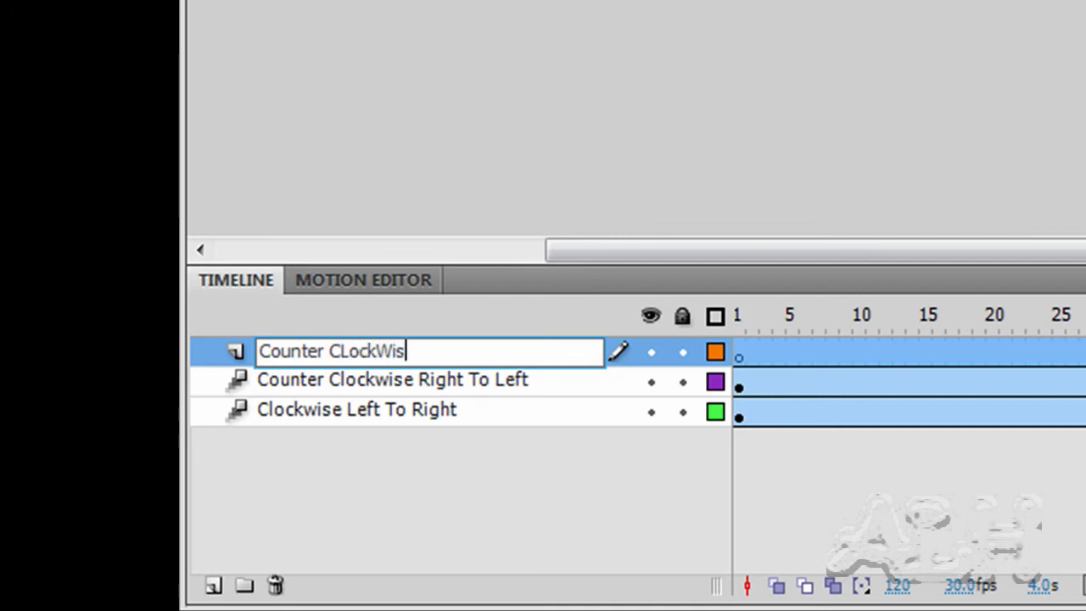
key("BackSpace")
type("wise ")
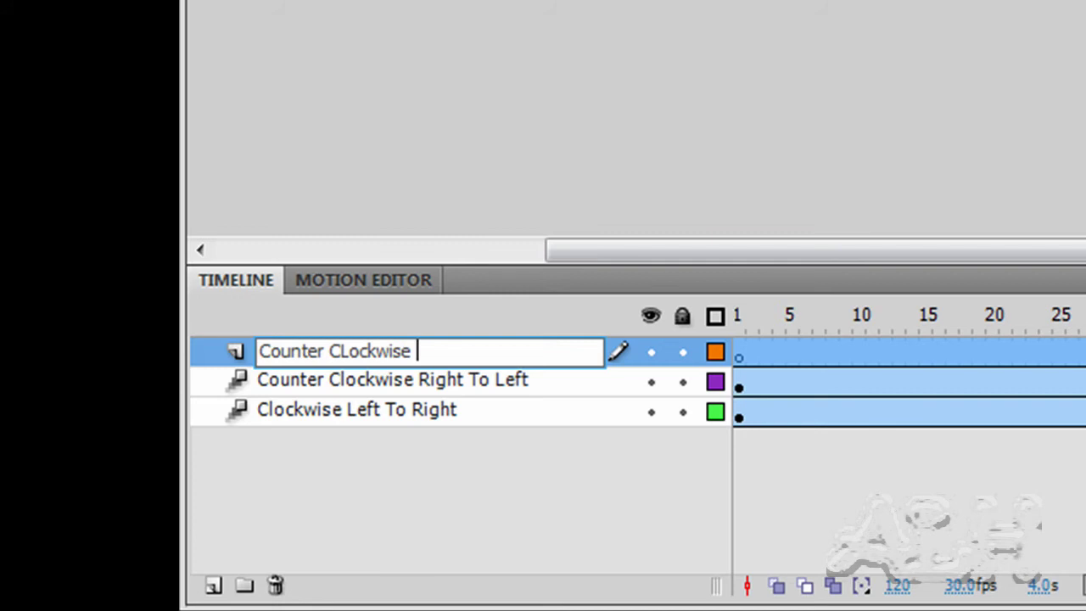
type("Top To Bott")
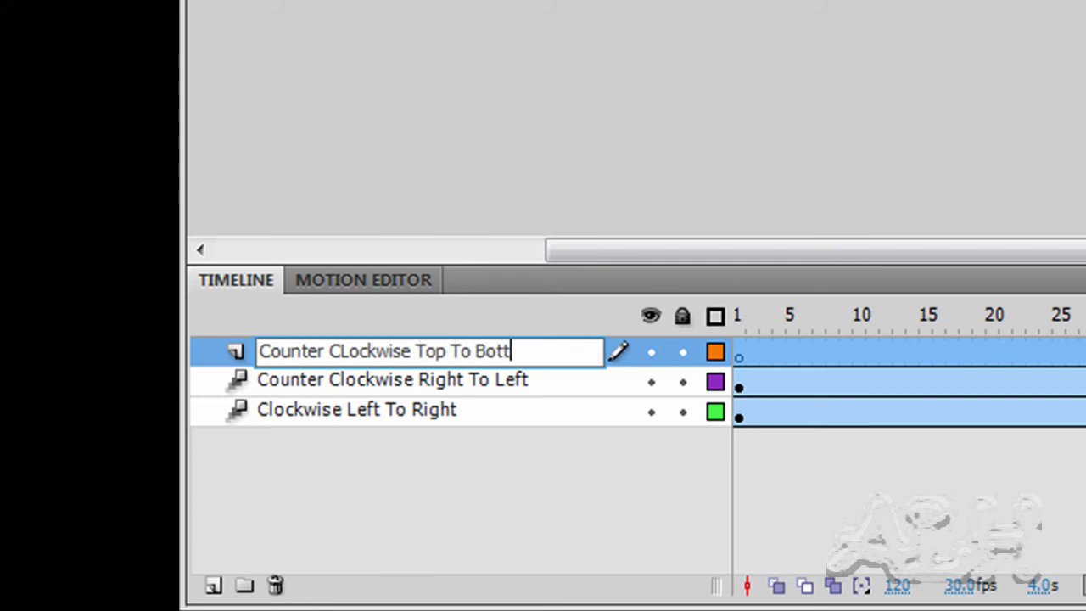
type("om")
key("Return")
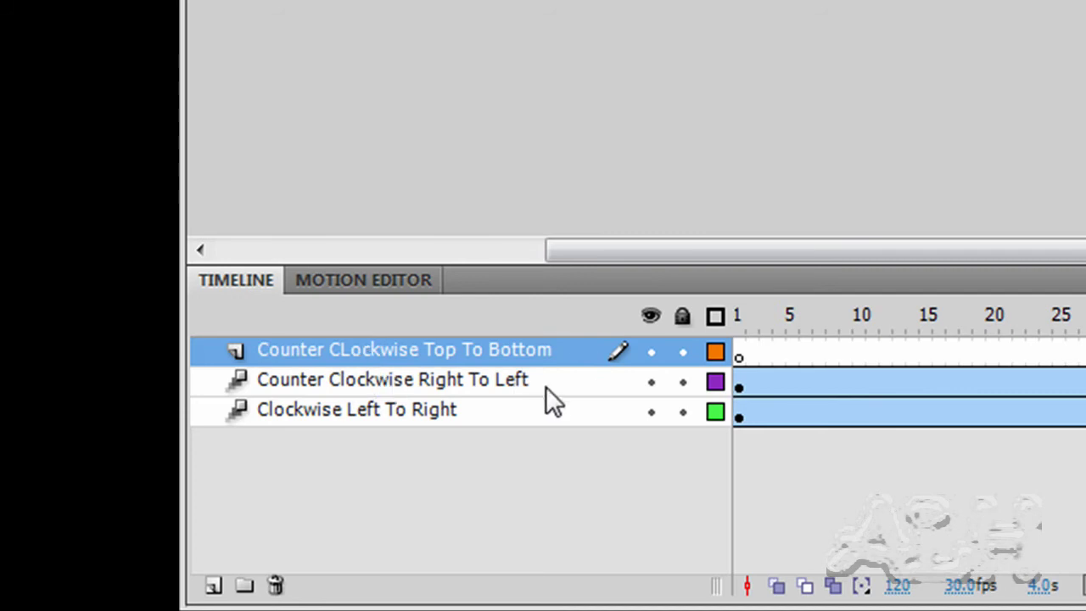
- Select frame 1 of the Counter CLockwise Top To Bottom layer
left_click(737, 359)
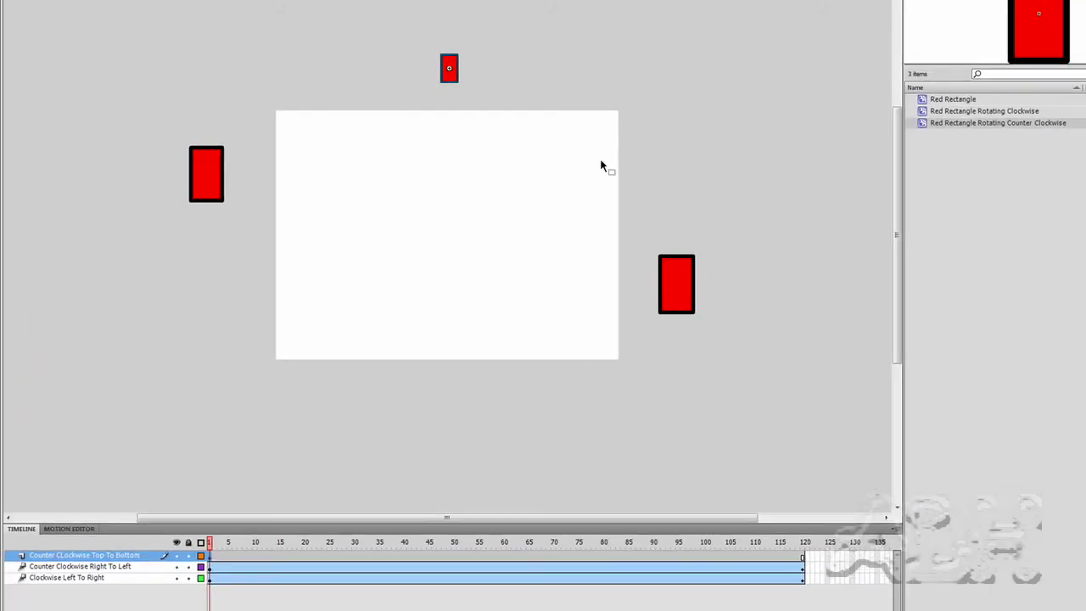
- Add a motion tween to the small rectangle and move it below the stage at frame 120
right_click(450, 75)
left_click(481, 82)
left_click(802, 556)
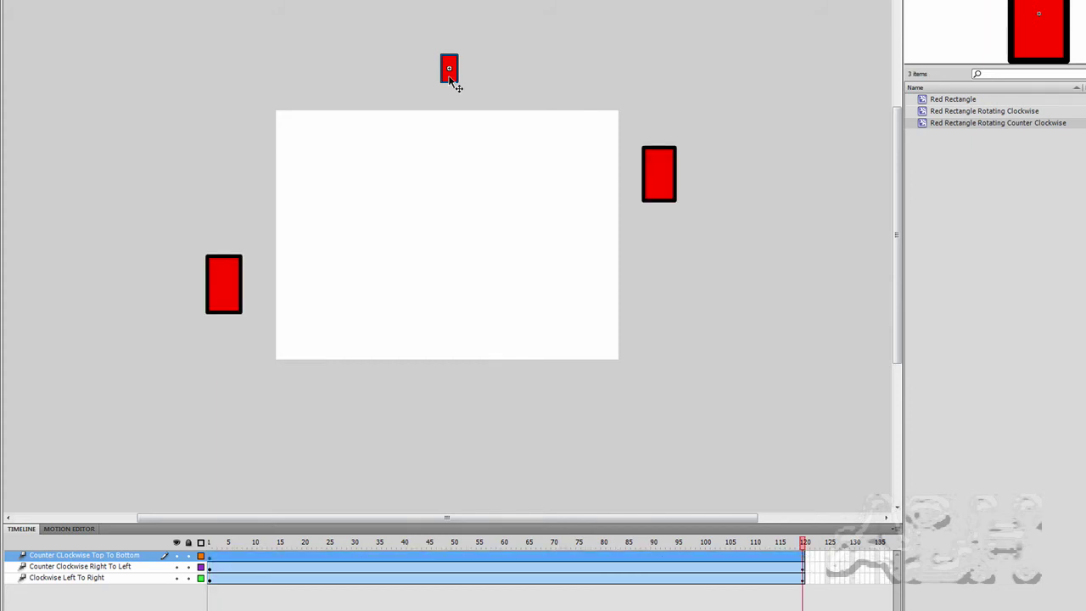
left_click_drag(452, 83, 453, 146)
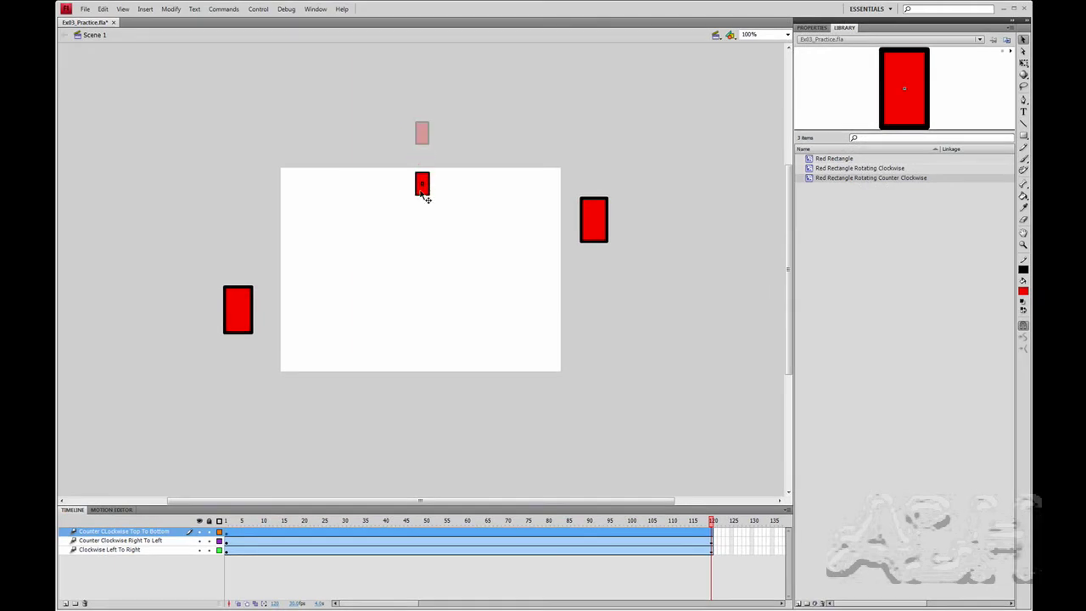
left_click_drag(424, 197, 417, 420)
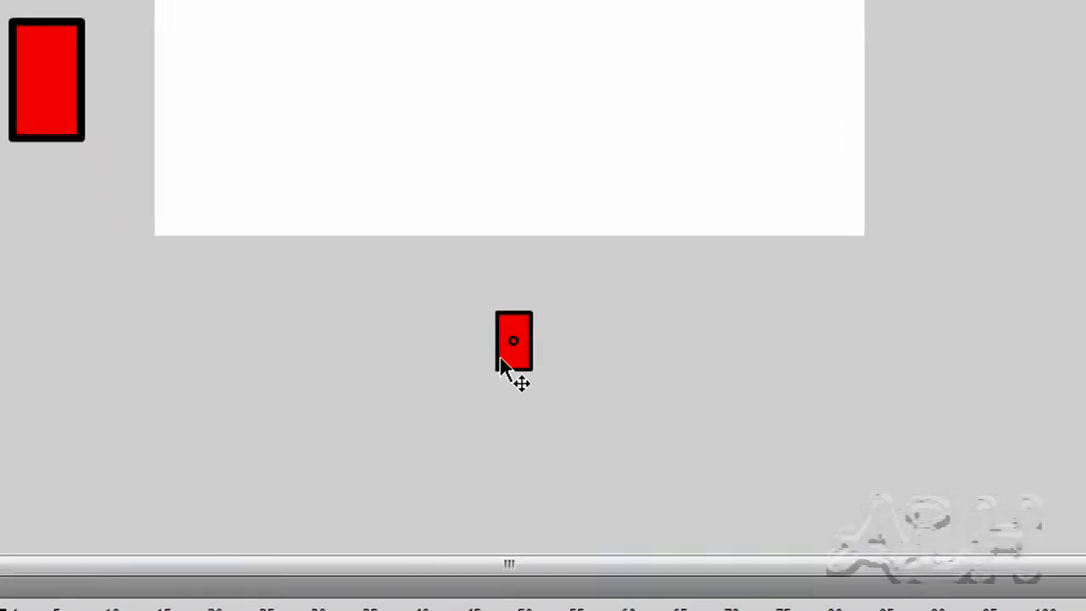
left_click_drag(501, 360, 500, 398)
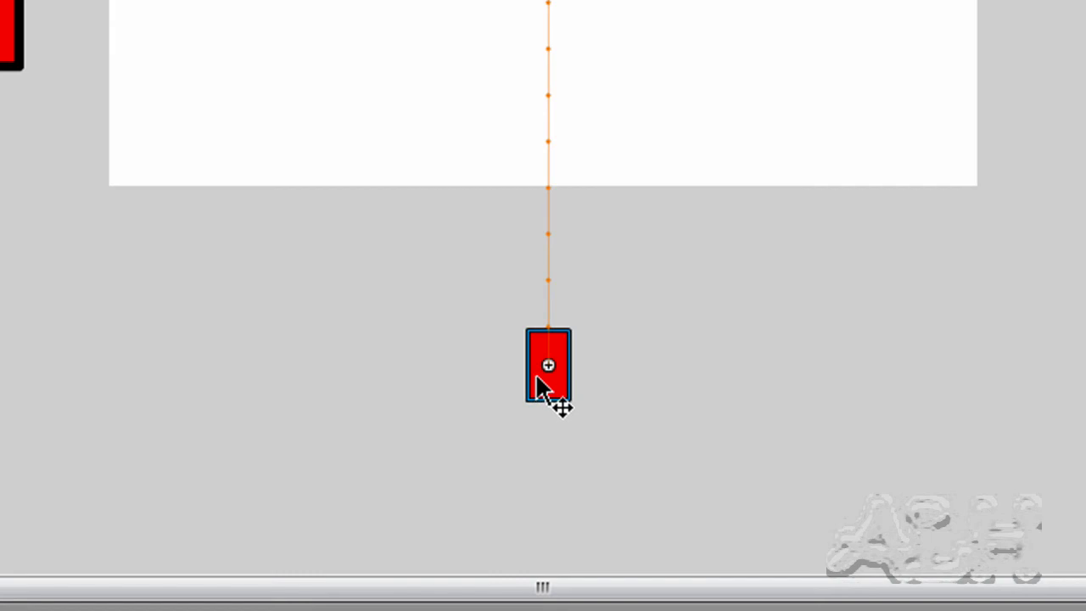
- Enlarge the rectangle at its end position, then test the movie as a SWF
key("q")
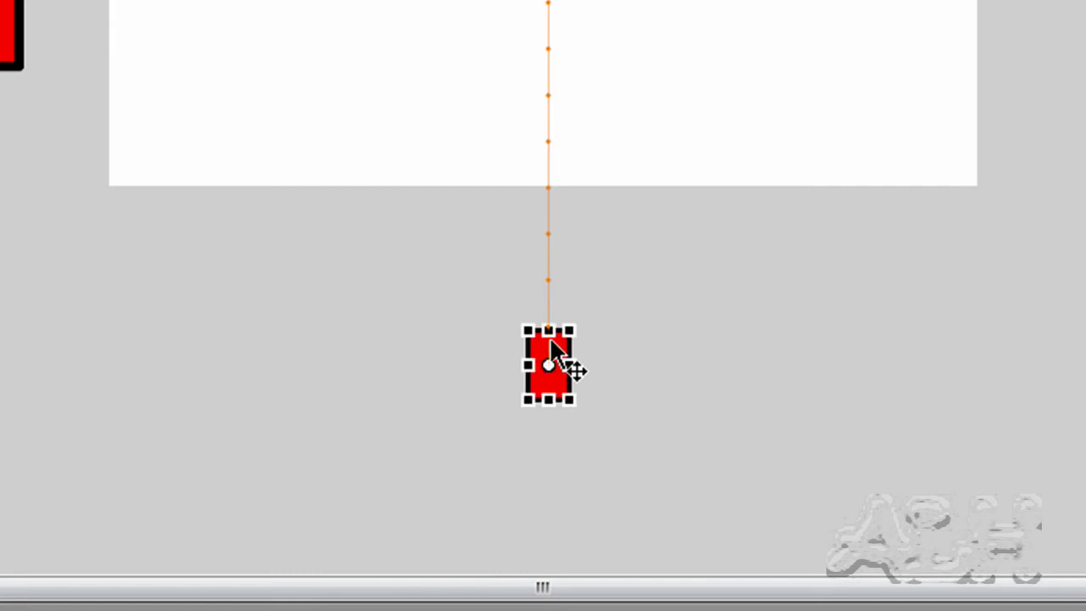
left_click_drag(571, 327, 662, 220)
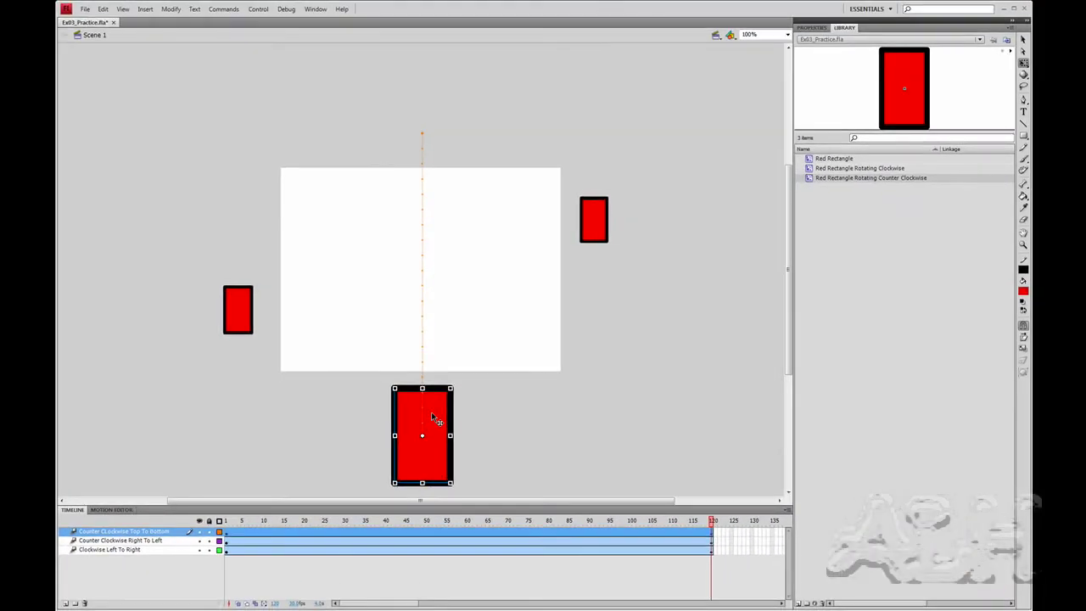
key("Down")
key("Down")
key("Down")
key("Down")
key("Down")
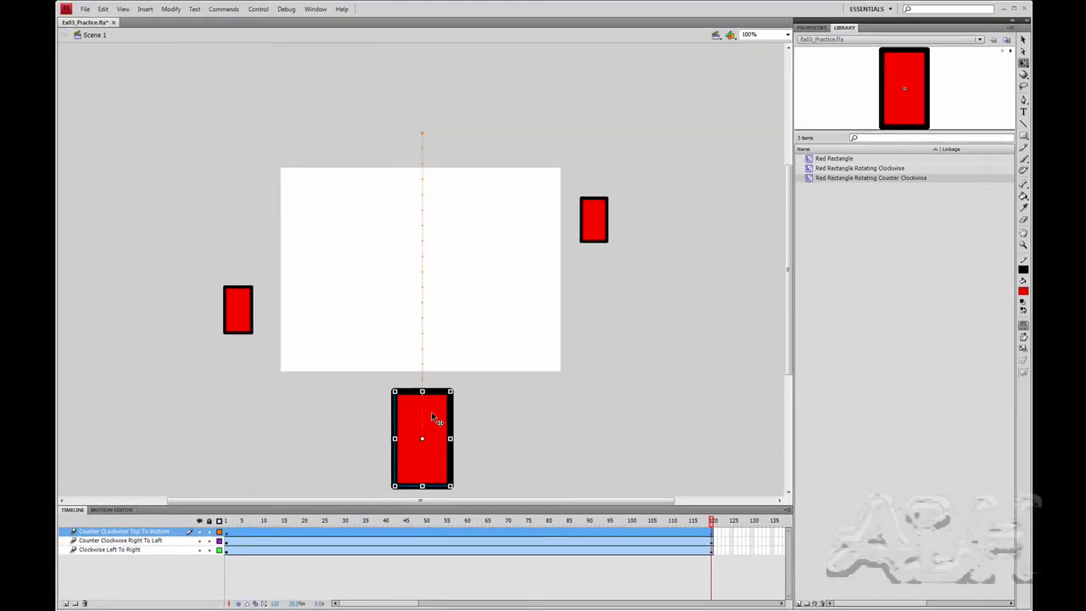
left_click(569, 412)
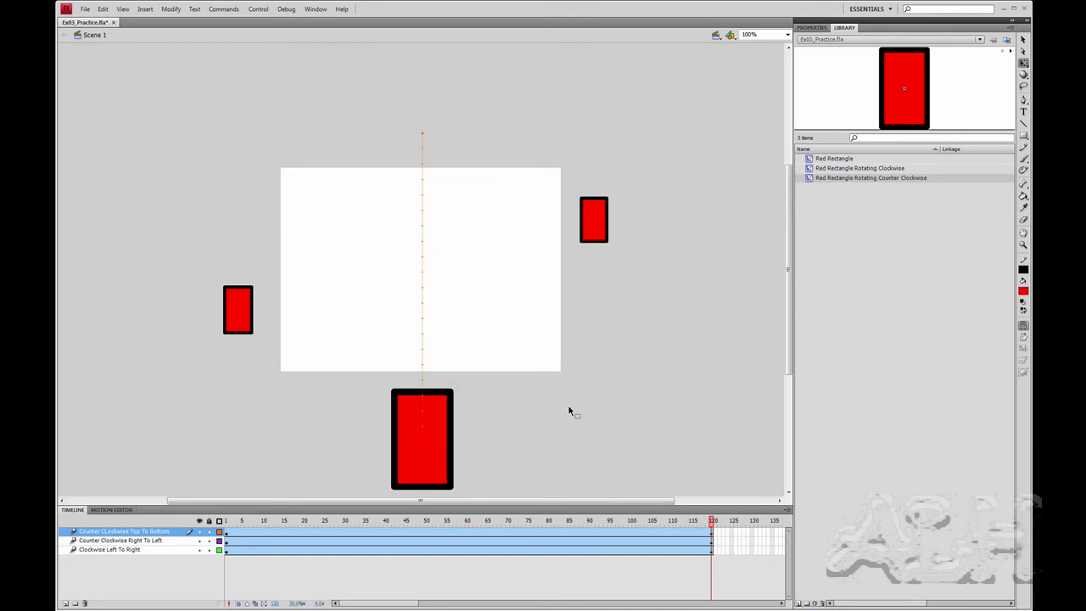
key("ctrl+Return")
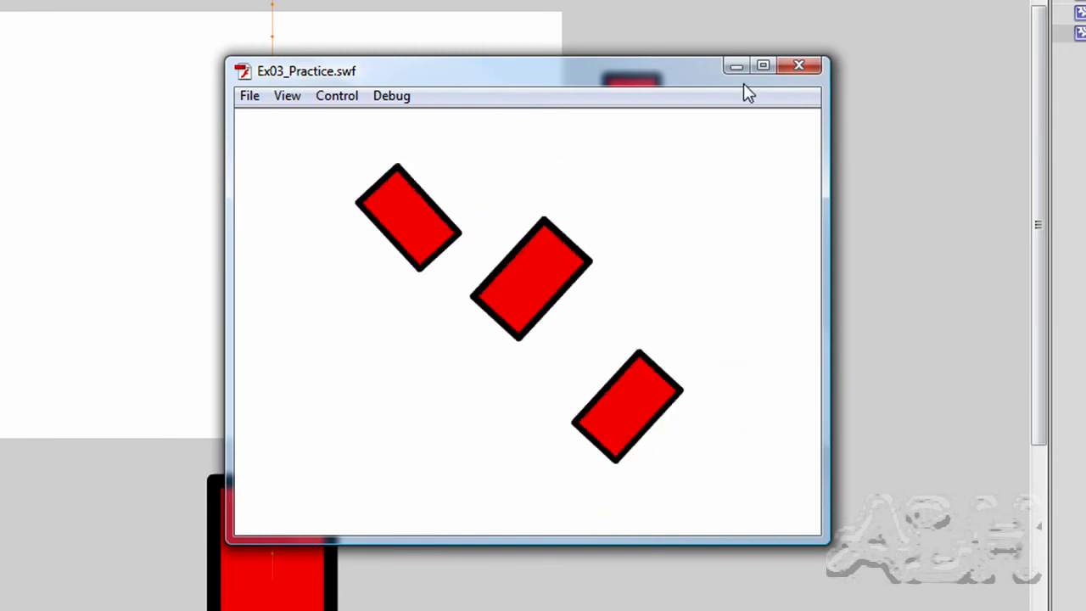
left_click(798, 66)
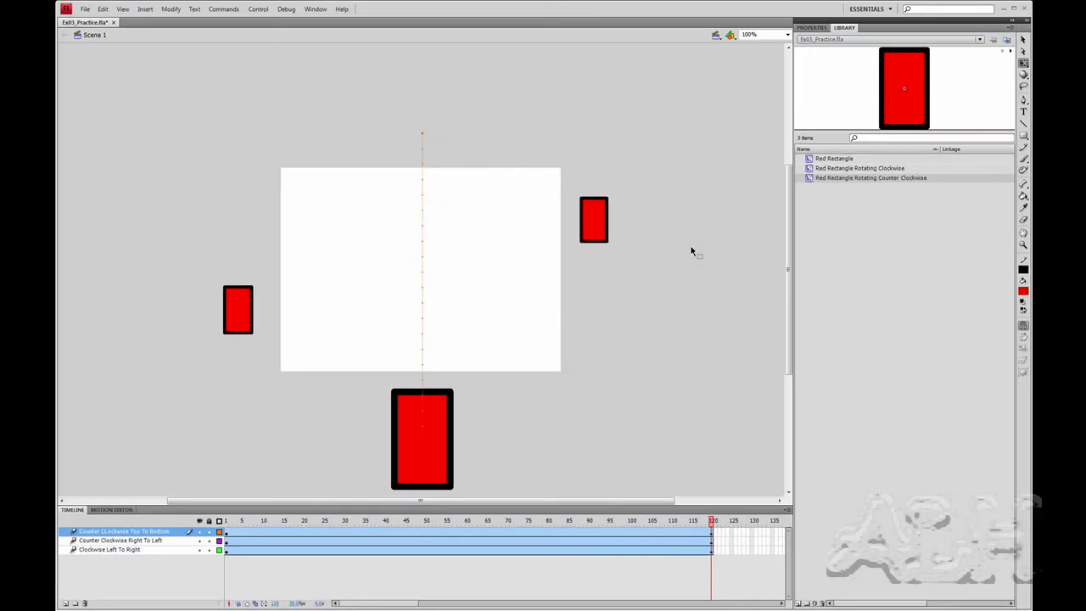
key("Return")
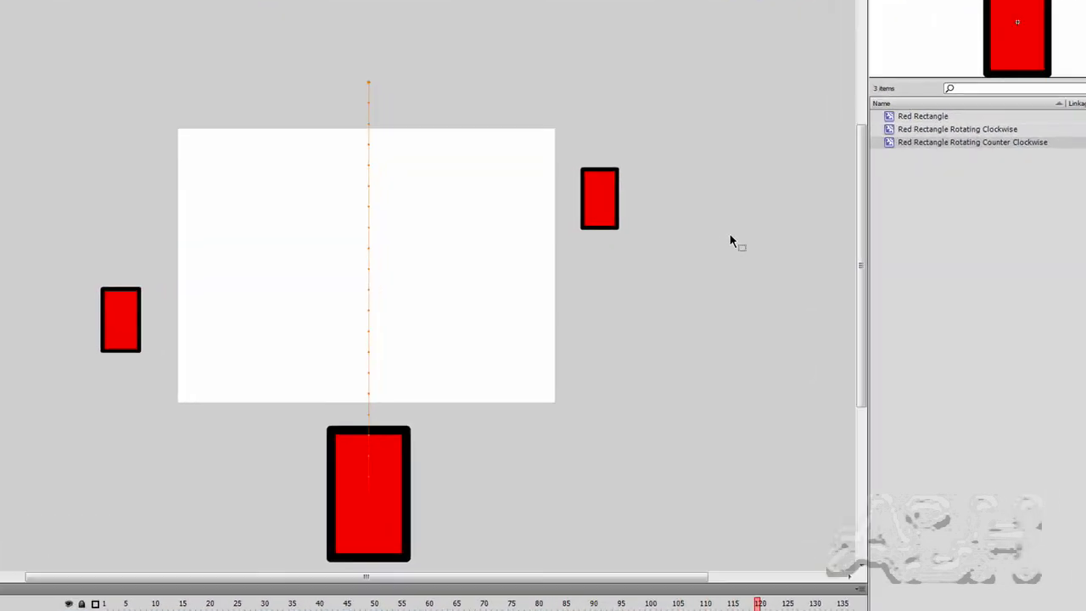
key("ctrl+Return")
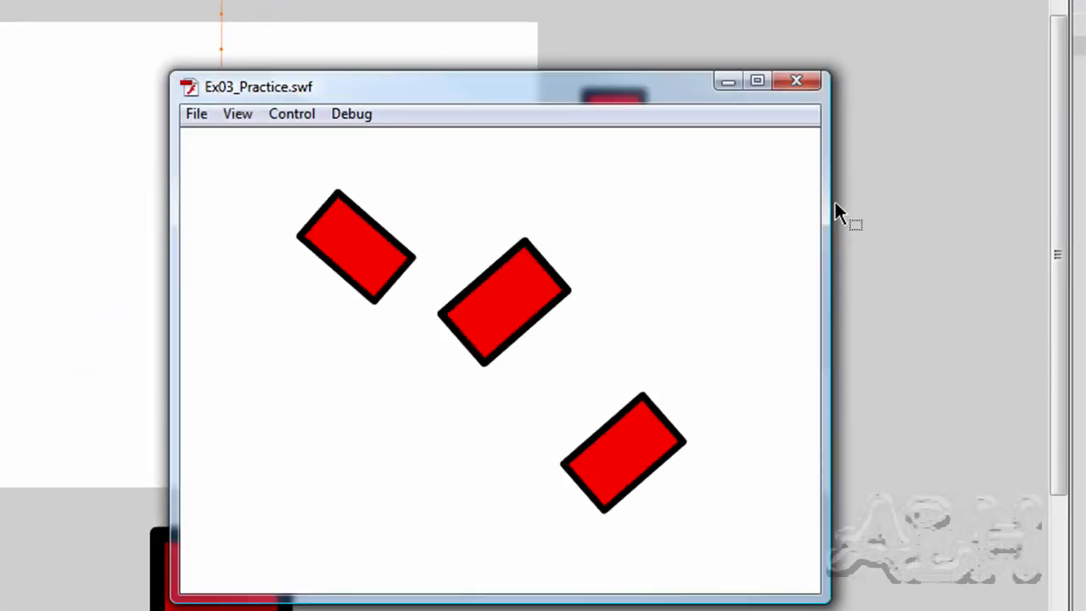